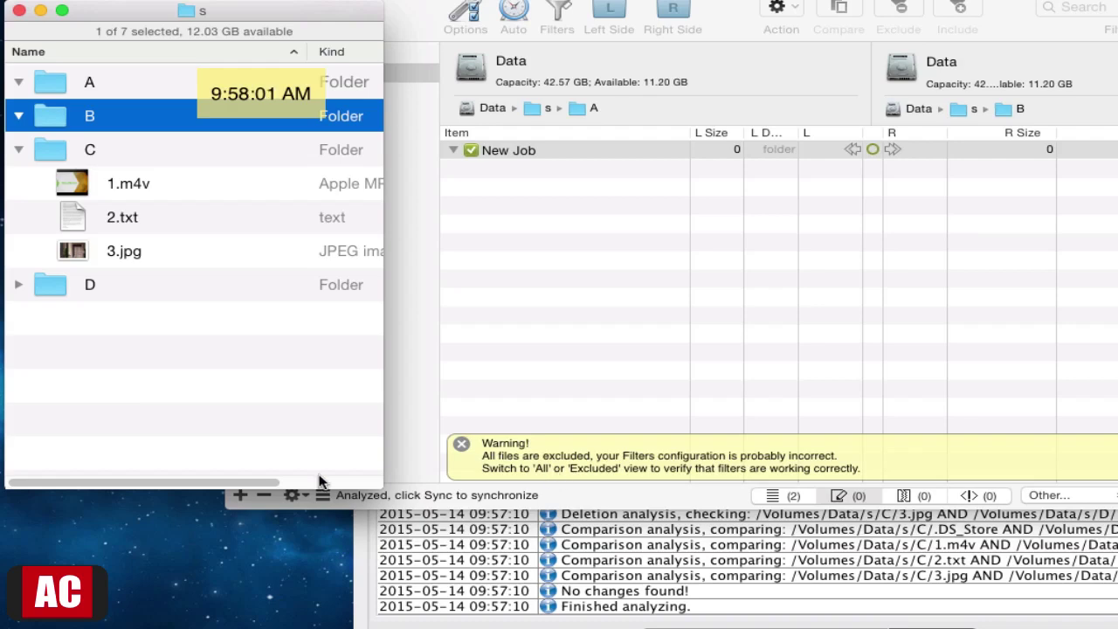
- Copy the files 1.m4v, 2.txt and 3.jpg from folder C
{"action": "left_click", "coordinate": [157, 181]}
{"action": "left_click", "coordinate": [155, 249]}
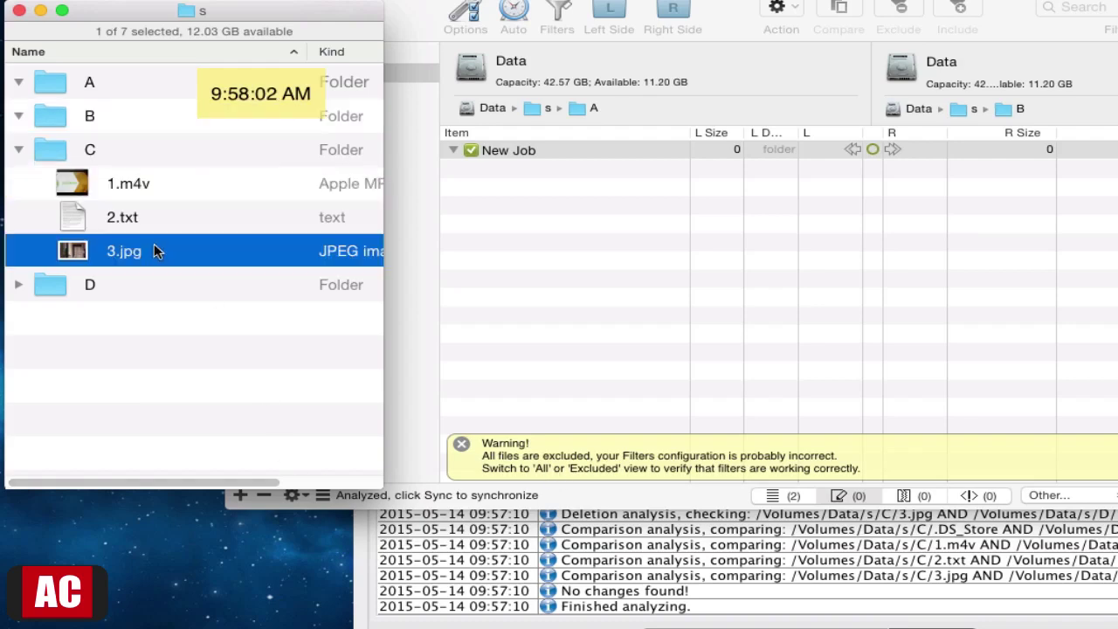
{"action": "left_click", "coordinate": [161, 191]}
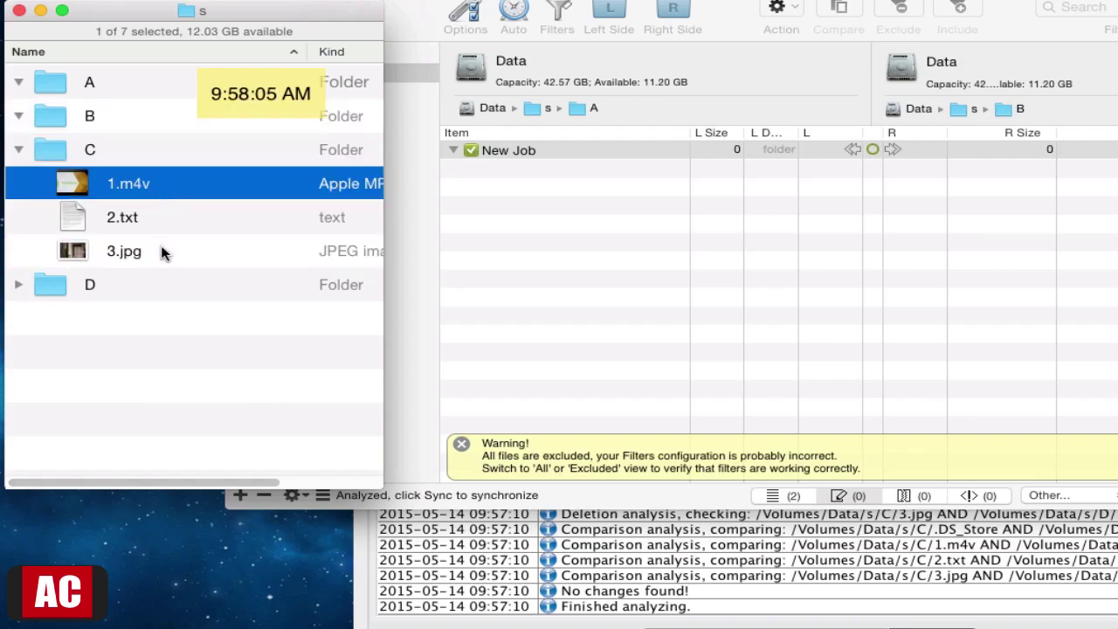
{"action": "left_click", "coordinate": [165, 250], "text": "shift"}
{"action": "right_click", "coordinate": [160, 206]}
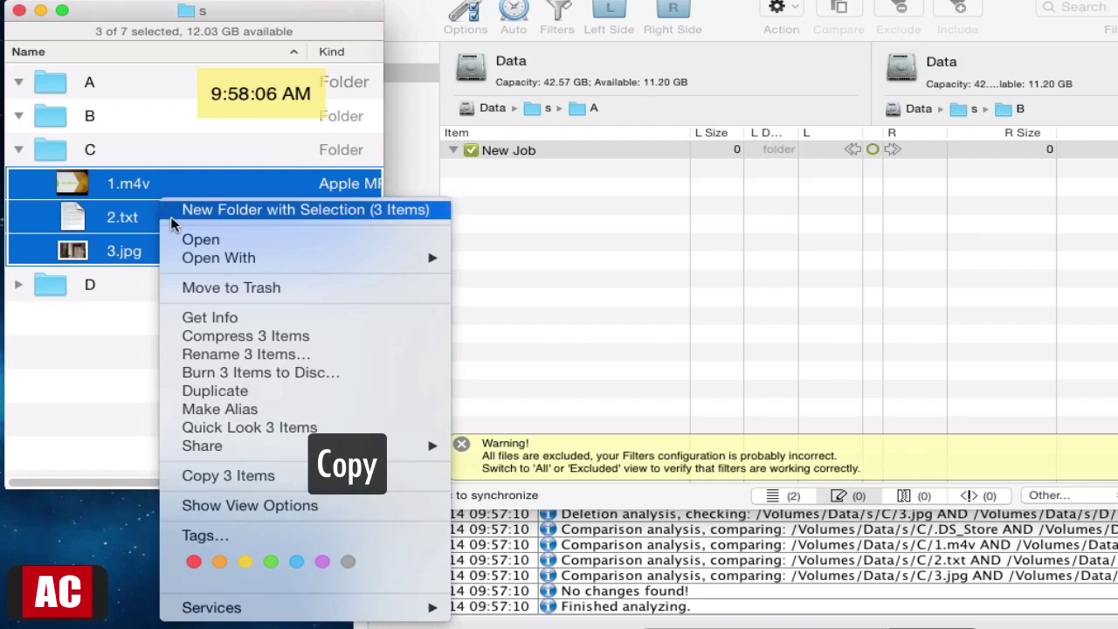
{"action": "left_click", "coordinate": [174, 476]}
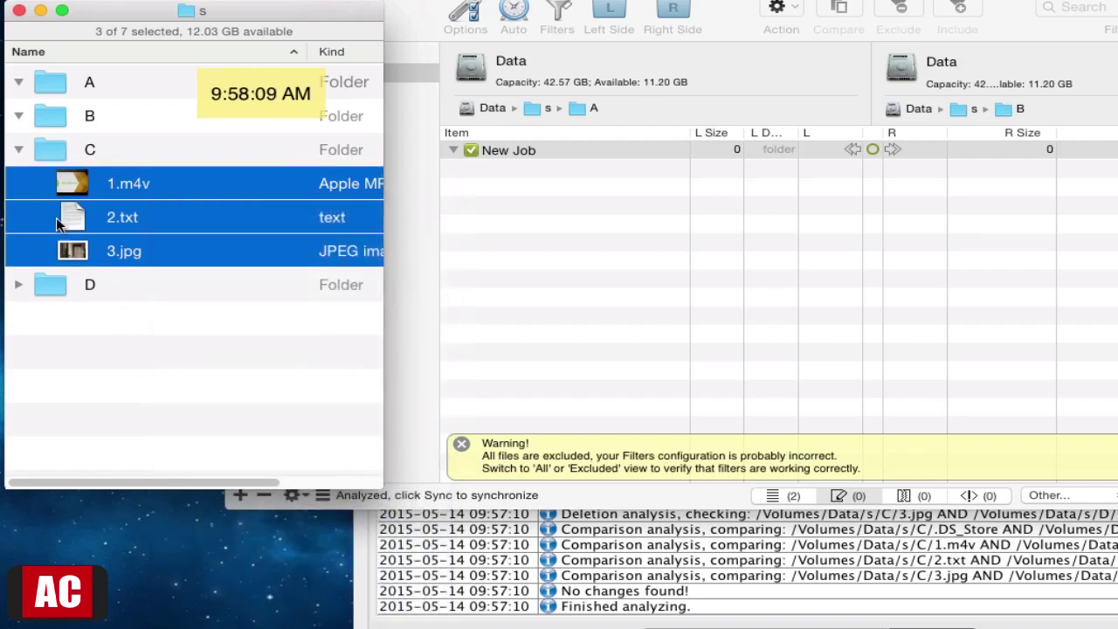
- Collapse folder C and paste the three copied files into folder A
{"action": "left_click", "coordinate": [18, 149]}
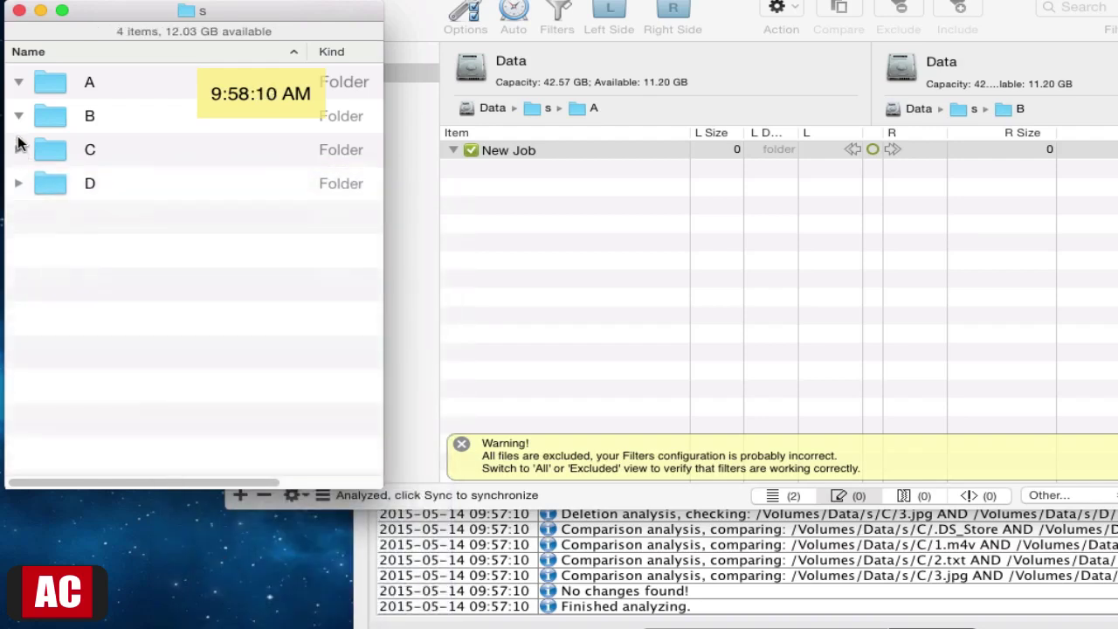
{"action": "left_click", "coordinate": [103, 80]}
{"action": "right_click", "coordinate": [103, 81]}
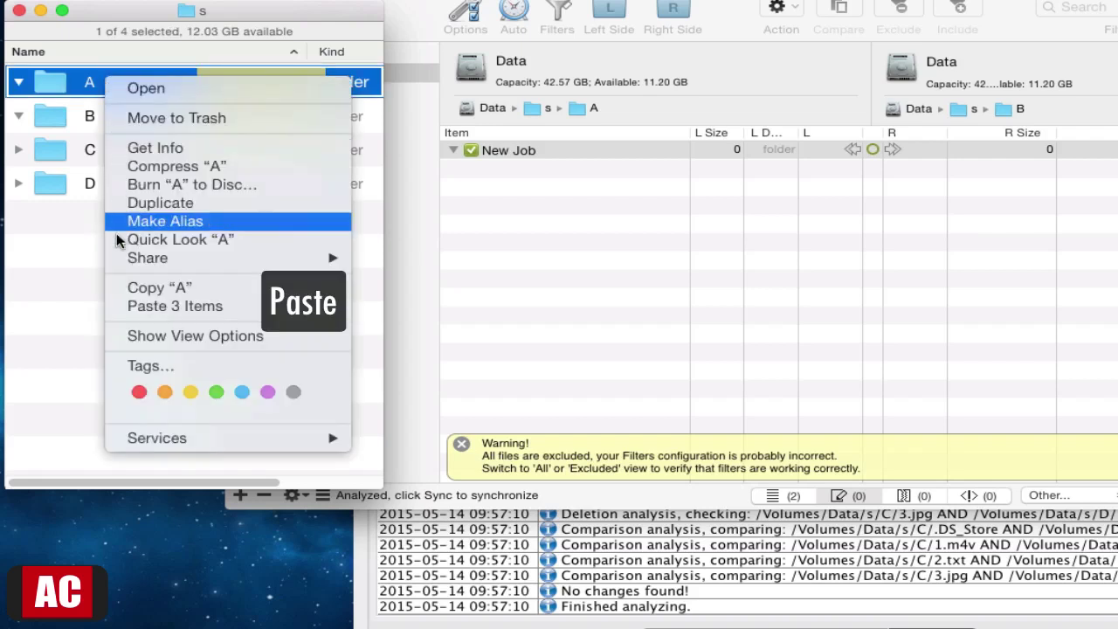
{"action": "left_click", "coordinate": [113, 307]}
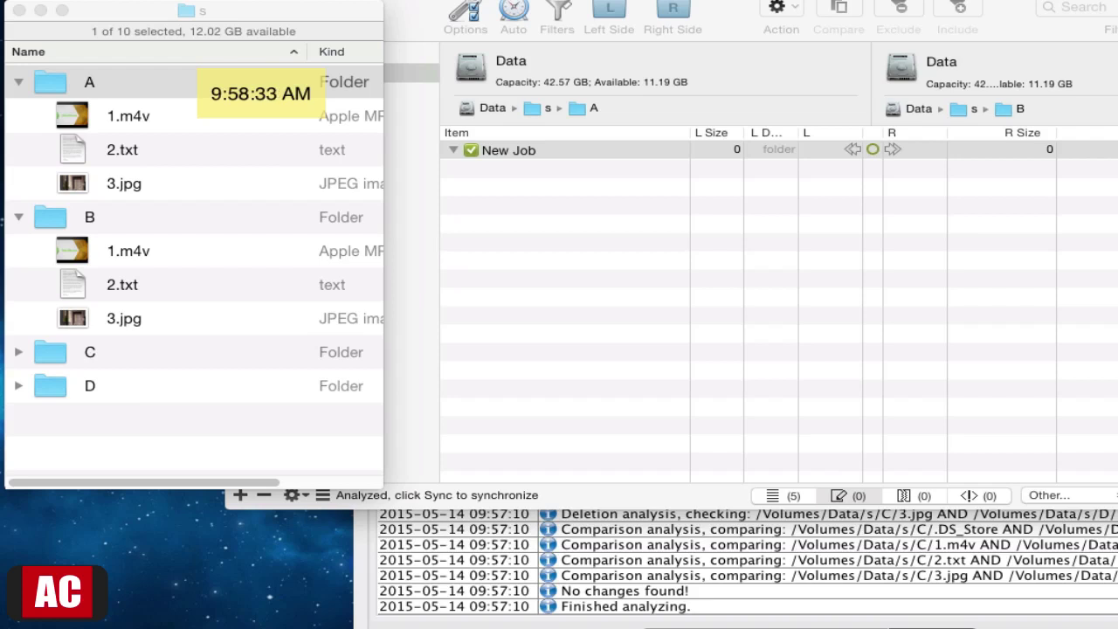
- Paste the copied gif.gif file into folder B
{"action": "left_click", "coordinate": [98, 10]}
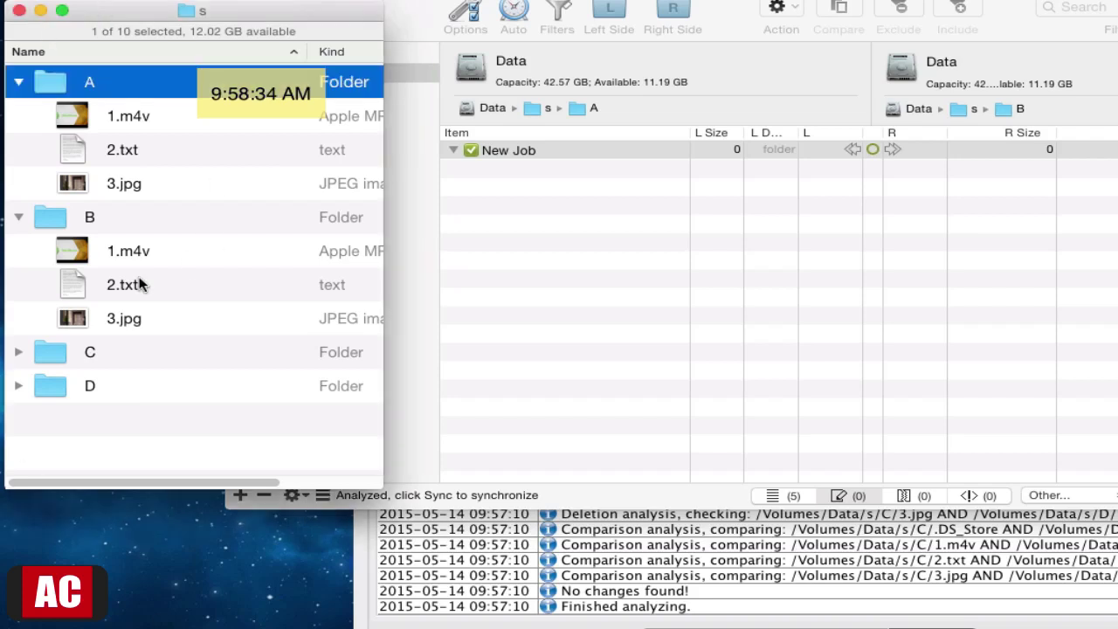
{"action": "left_click", "coordinate": [101, 217]}
{"action": "right_click", "coordinate": [120, 211]}
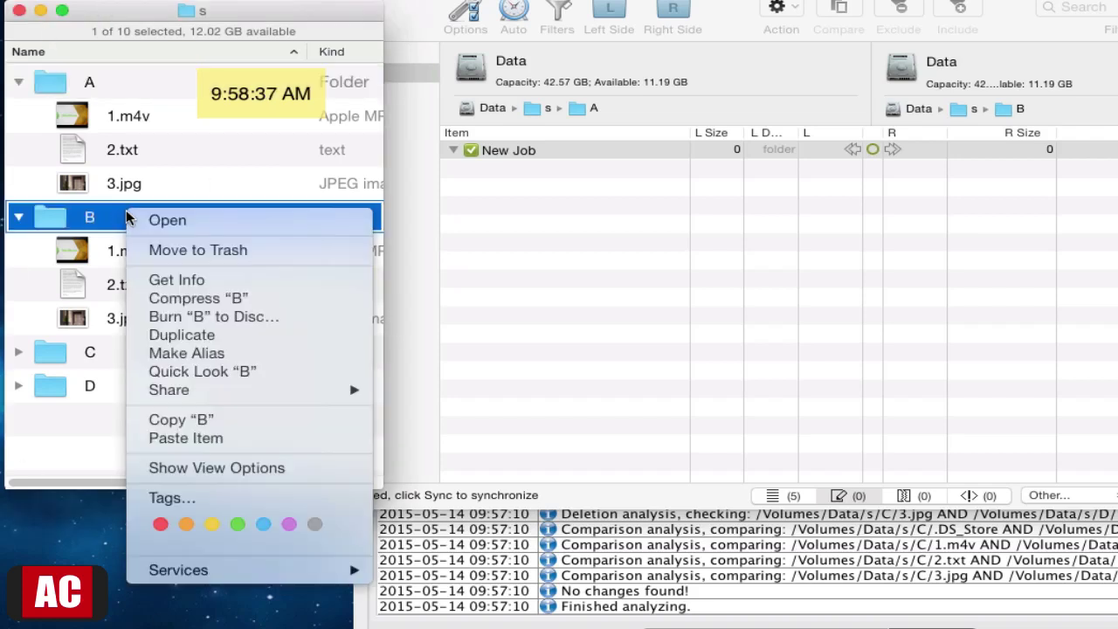
{"action": "left_click", "coordinate": [135, 438]}
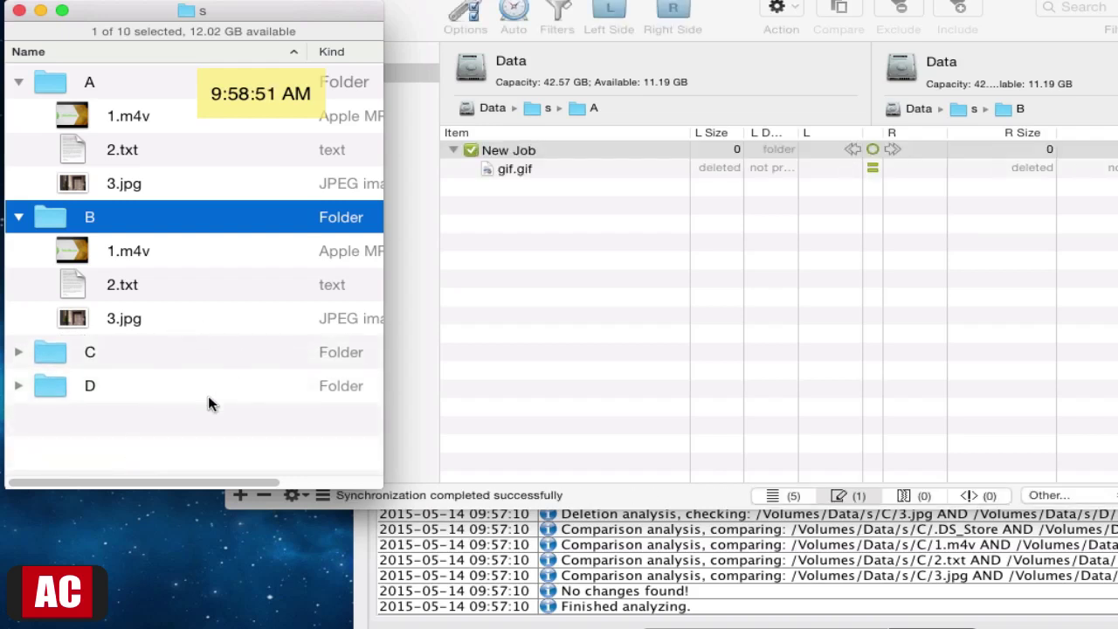
- Show the contents of folders C and D instead of A and B, and paste the copied item into folder D
{"action": "left_click", "coordinate": [19, 83]}
{"action": "left_click", "coordinate": [18, 116]}
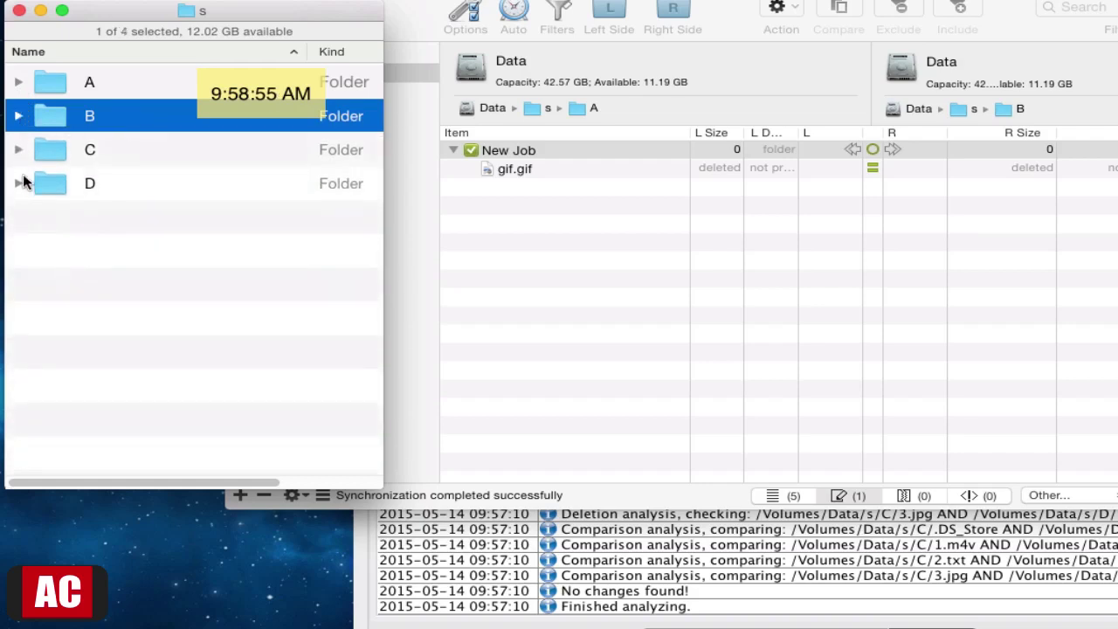
{"action": "left_click", "coordinate": [21, 183]}
{"action": "left_click", "coordinate": [18, 150]}
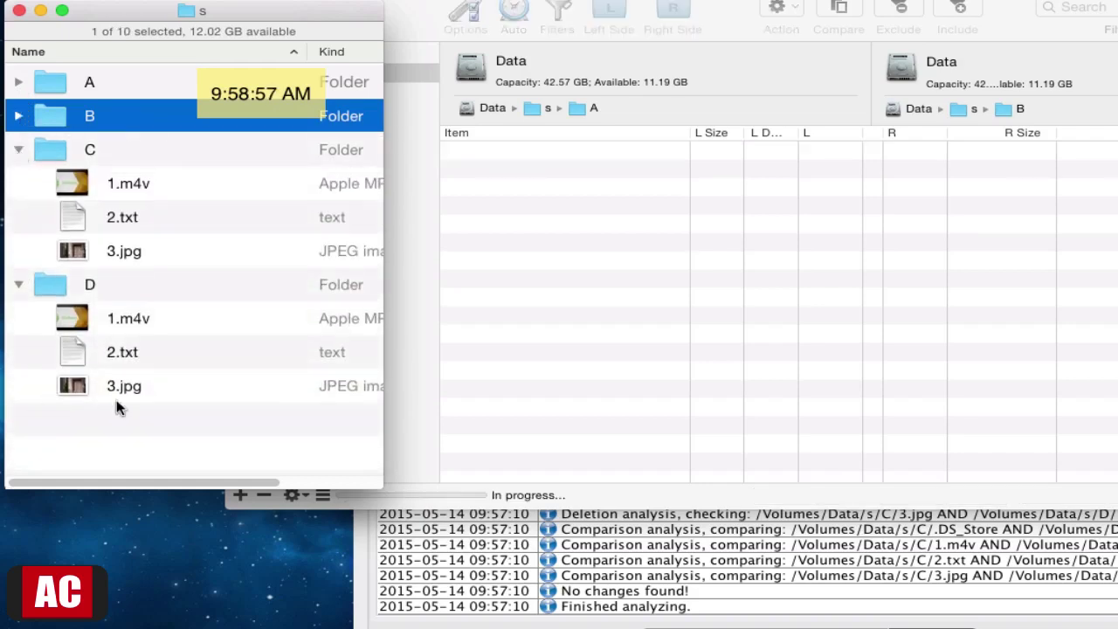
{"action": "left_click", "coordinate": [131, 288]}
{"action": "right_click", "coordinate": [130, 285]}
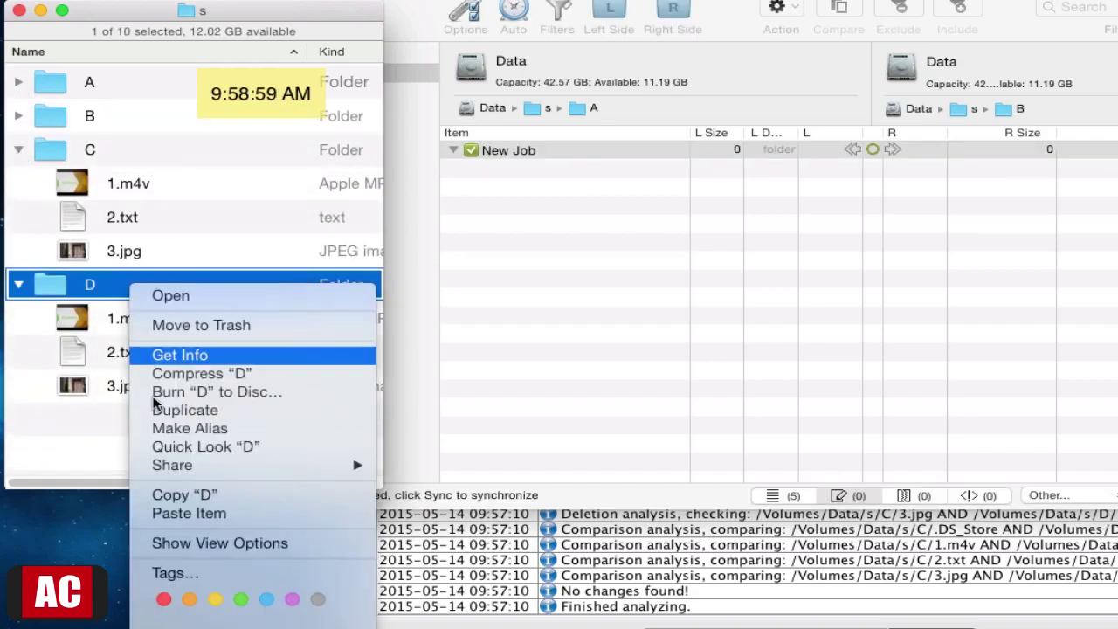
{"action": "left_click", "coordinate": [147, 515]}
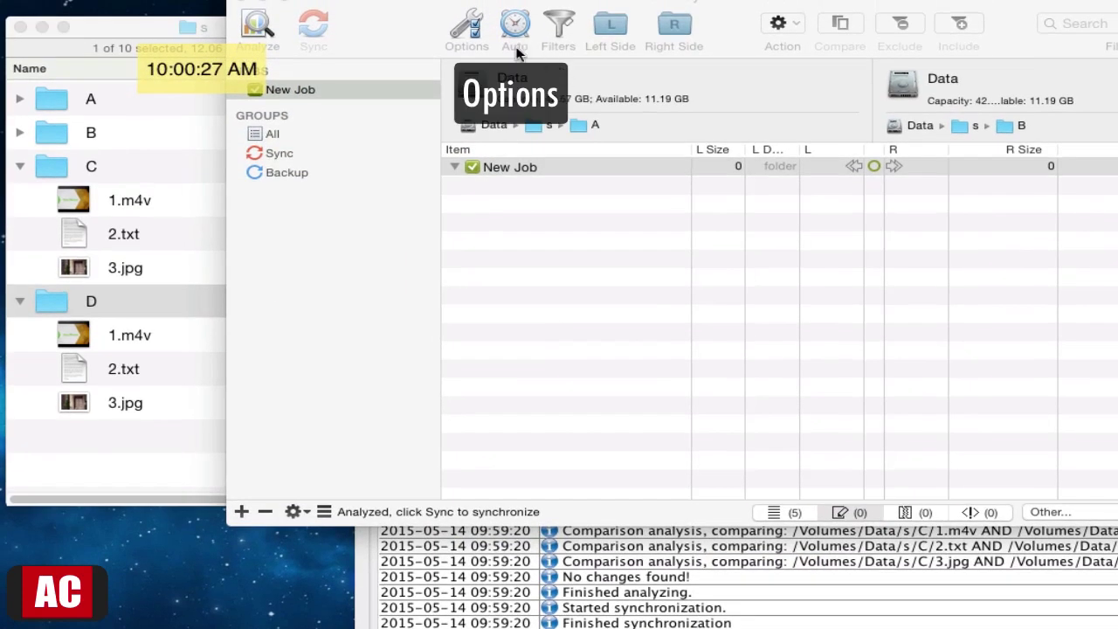
- Review the job type and the On File Change automation settings in the New Job options, then accept them
{"action": "left_click", "coordinate": [460, 33]}
{"action": "left_click", "coordinate": [471, 34]}
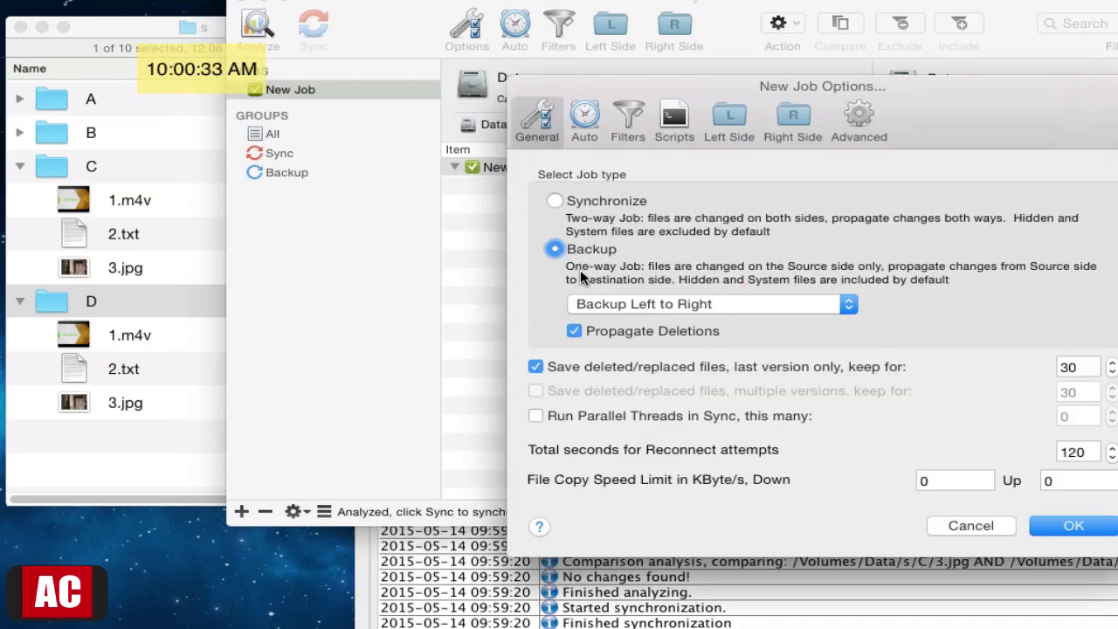
{"action": "left_click", "coordinate": [586, 118]}
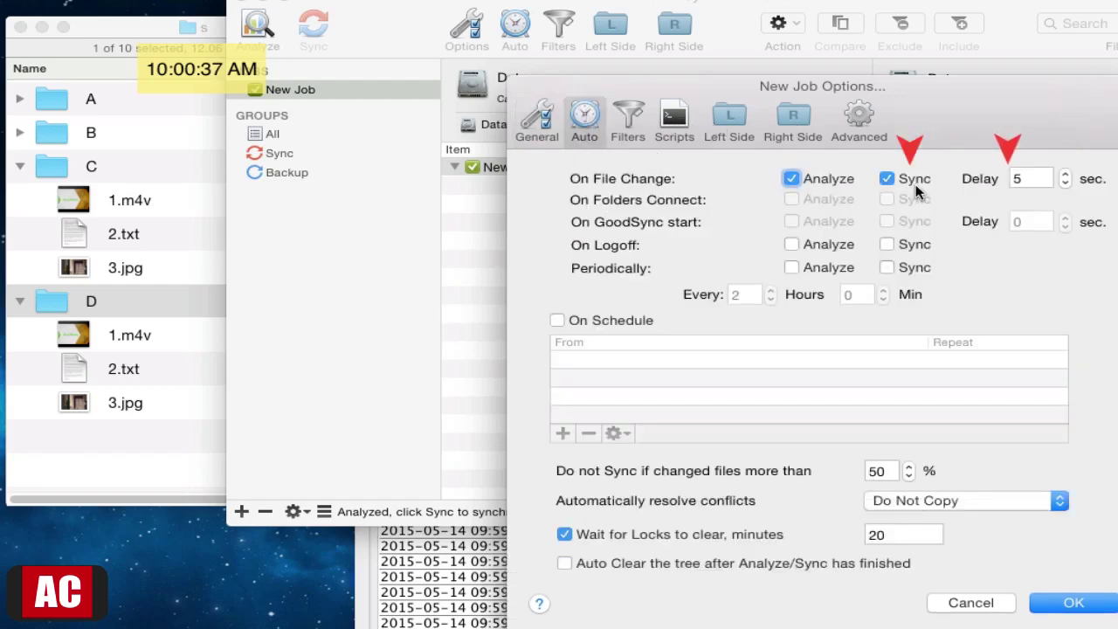
{"action": "left_click", "coordinate": [1074, 609]}
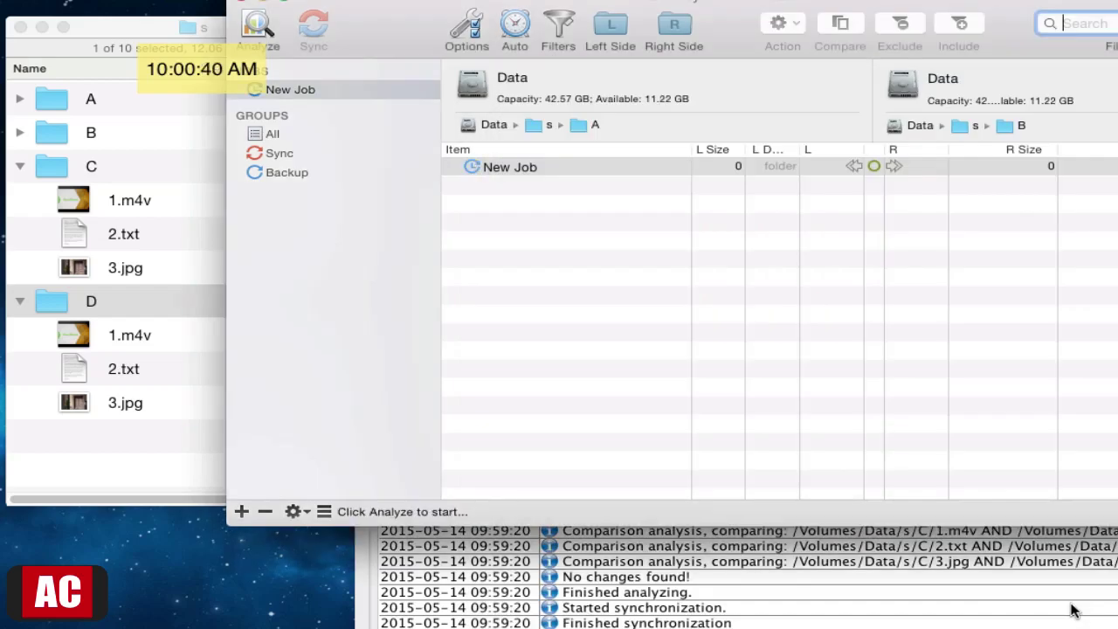
- Show the contents of folders A and B instead of C and D, and rename 3.jpg in folder B to 3 rename.jpg
{"action": "left_click", "coordinate": [19, 166]}
{"action": "left_click", "coordinate": [19, 202]}
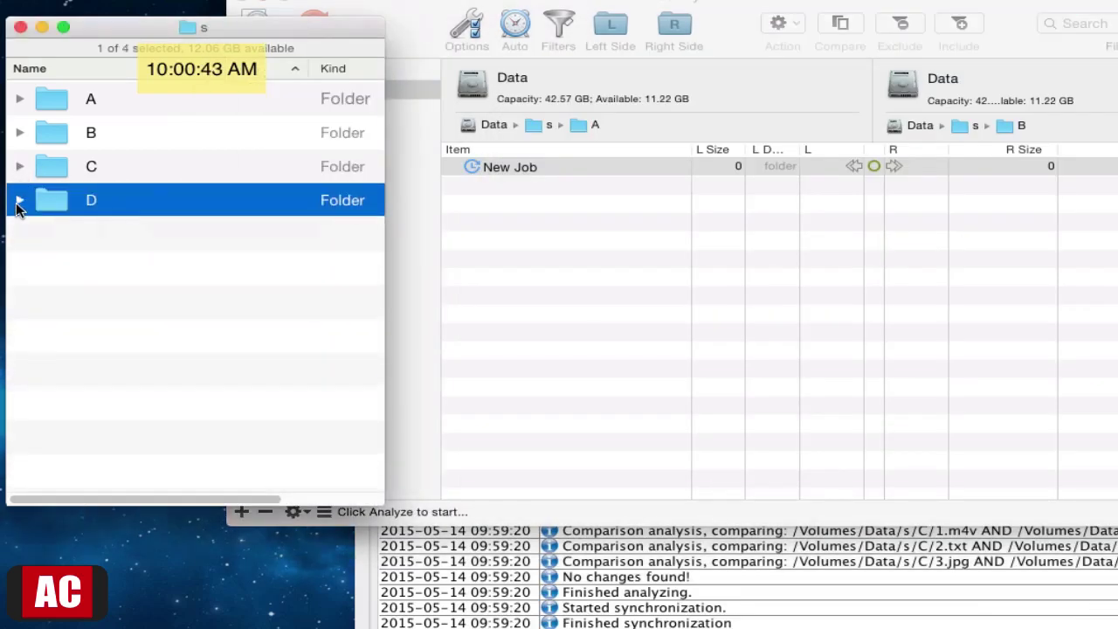
{"action": "left_click", "coordinate": [20, 133]}
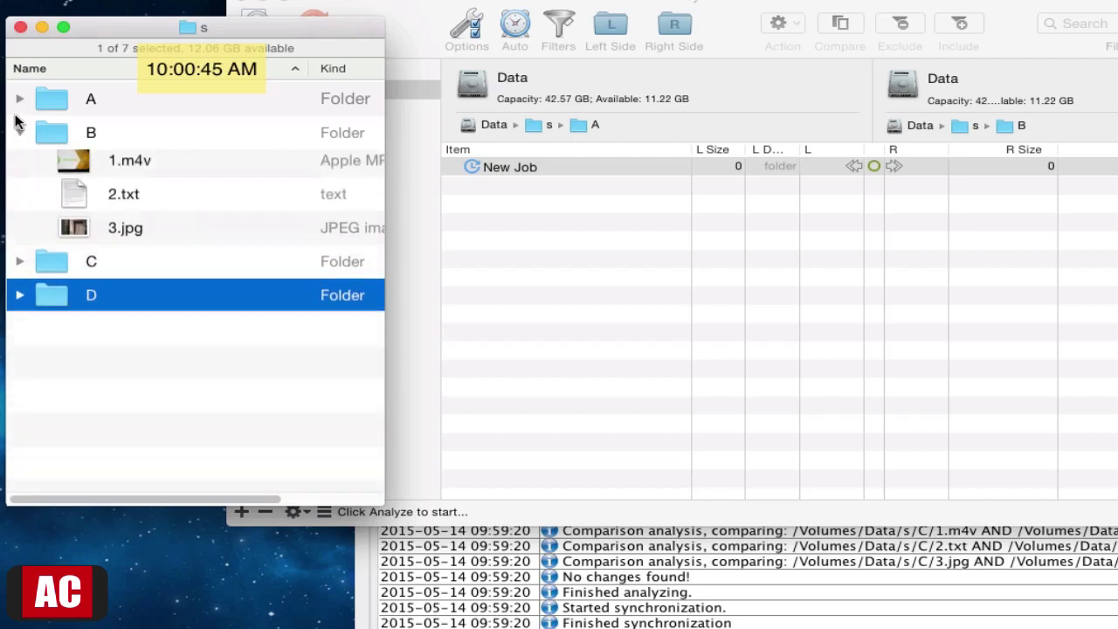
{"action": "left_click", "coordinate": [20, 100]}
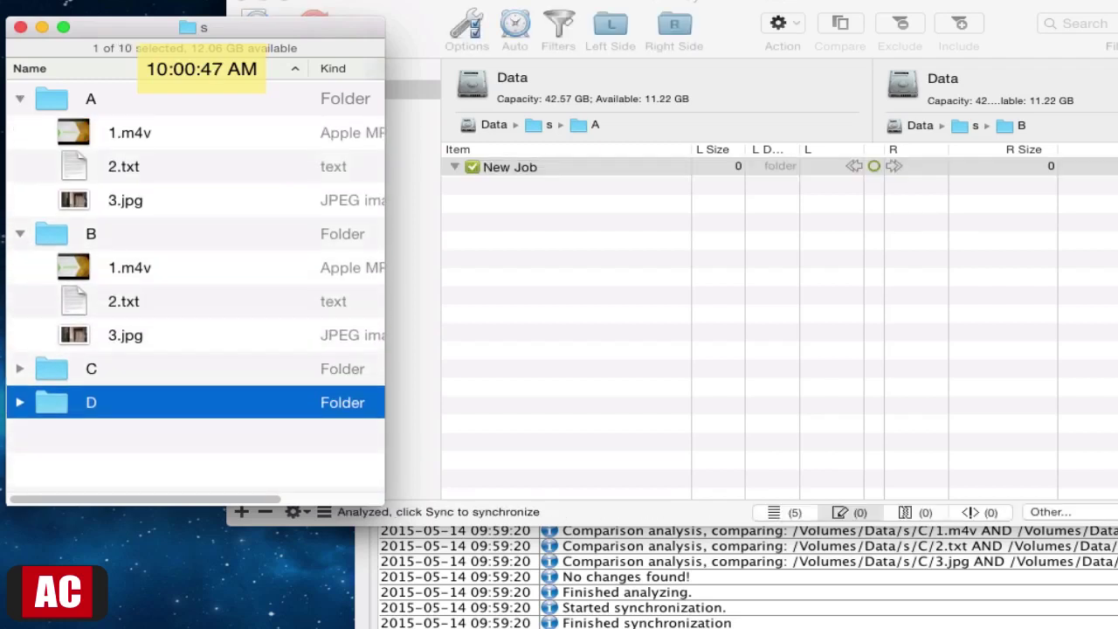
{"action": "left_click", "coordinate": [185, 339]}
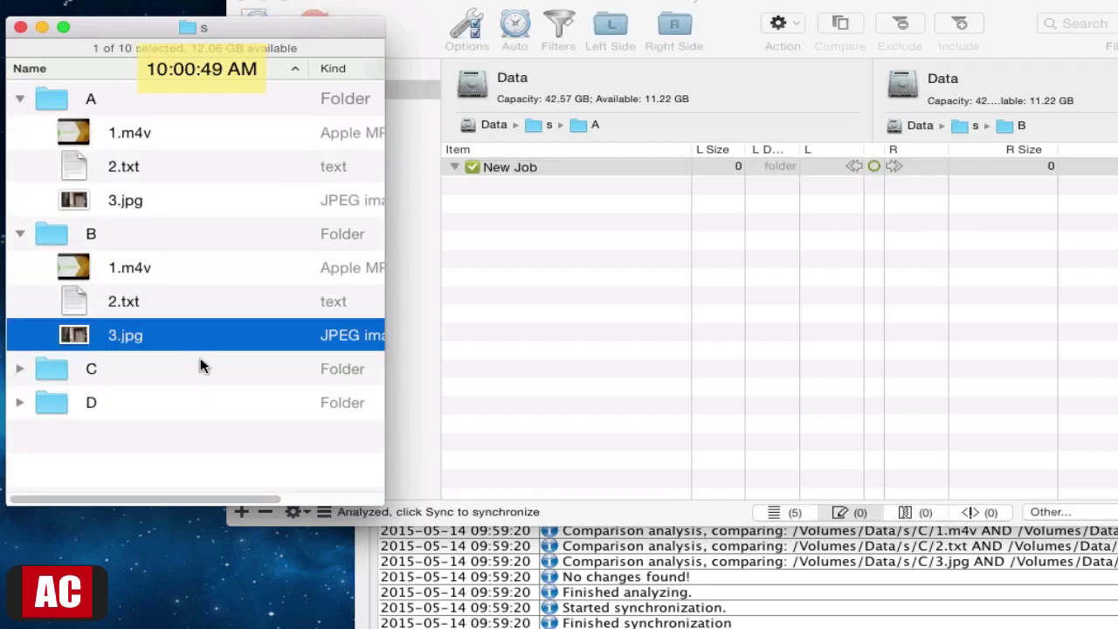
{"action": "key", "text": "Return"}
{"action": "type", "text": "rename"}
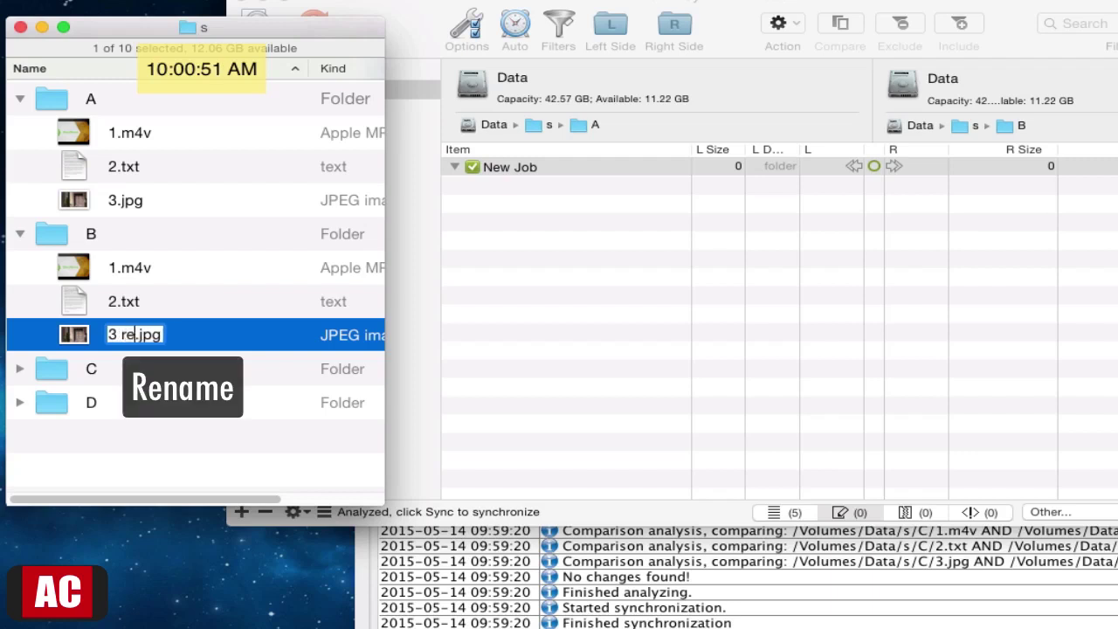
{"action": "key", "text": "Return"}
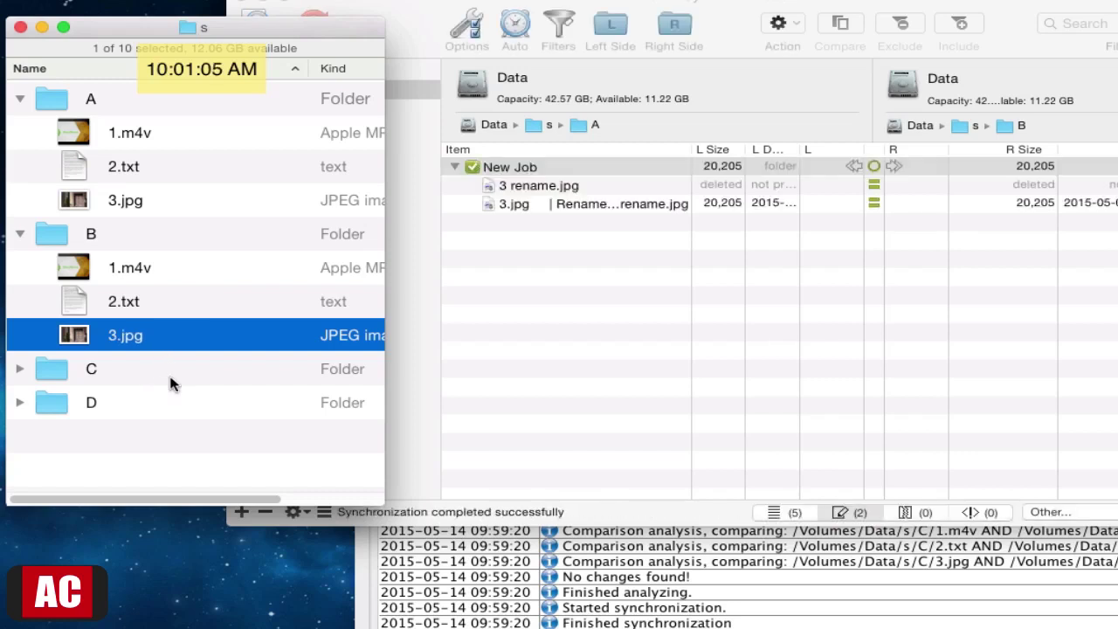
- Rename folder A to "A rename"
{"action": "left_click", "coordinate": [99, 107]}
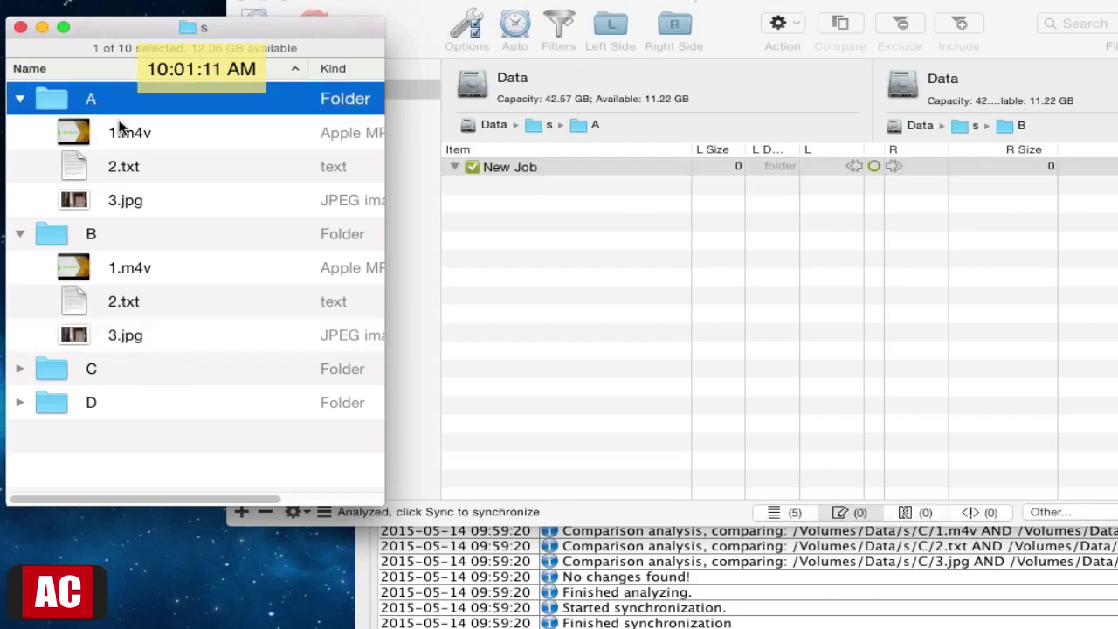
{"action": "key", "text": "Return"}
{"action": "key", "text": "Right"}
{"action": "type", "text": "ren"}
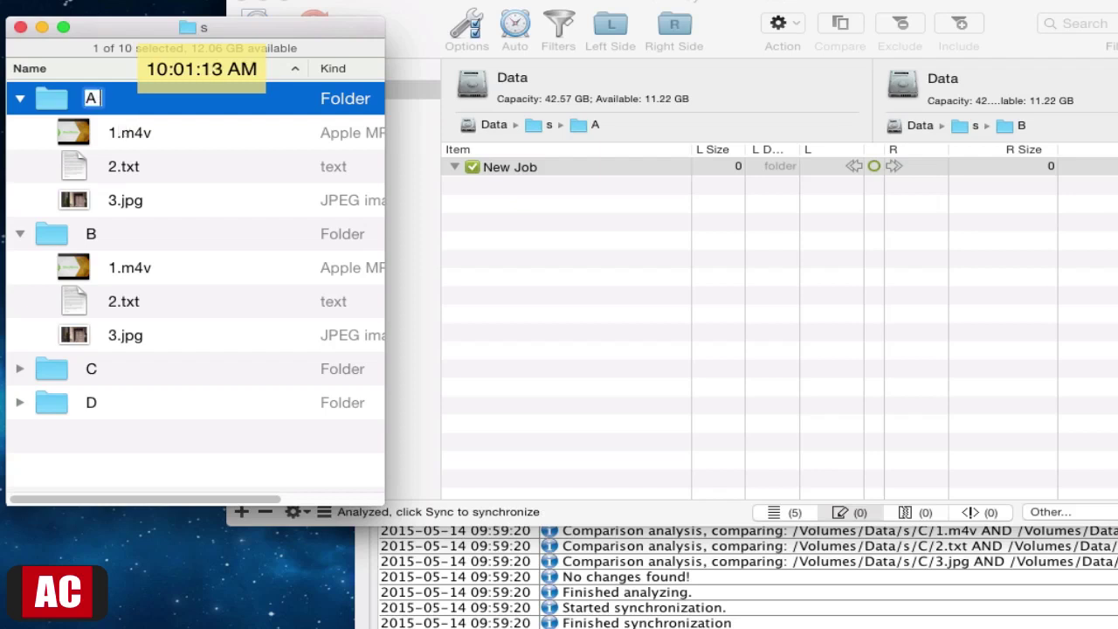
{"action": "type", "text": "ame"}
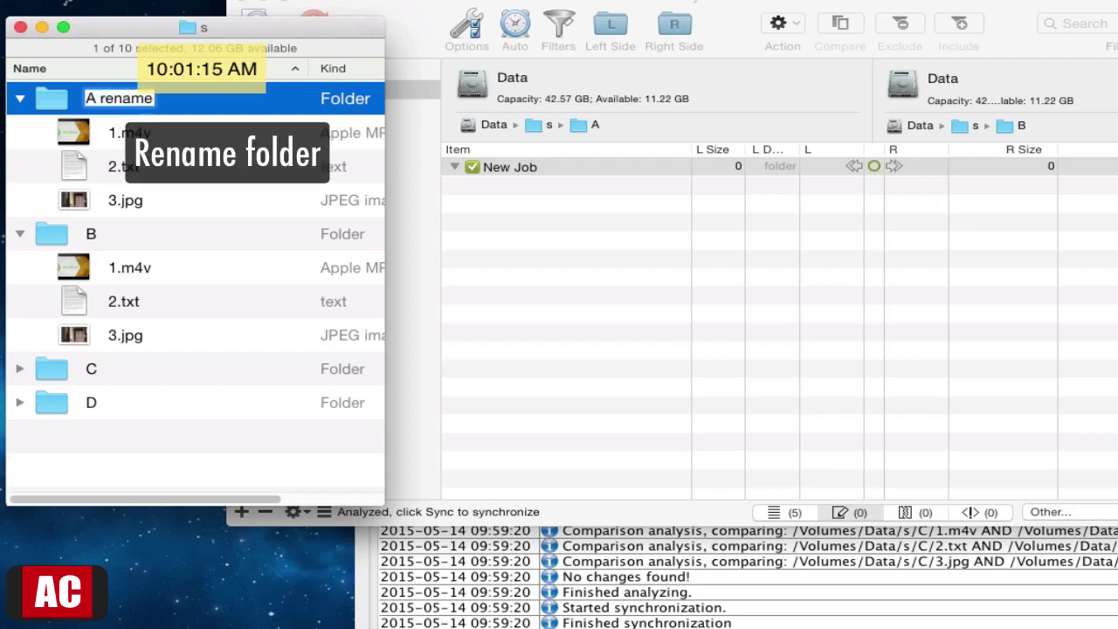
{"action": "key", "text": "Return"}
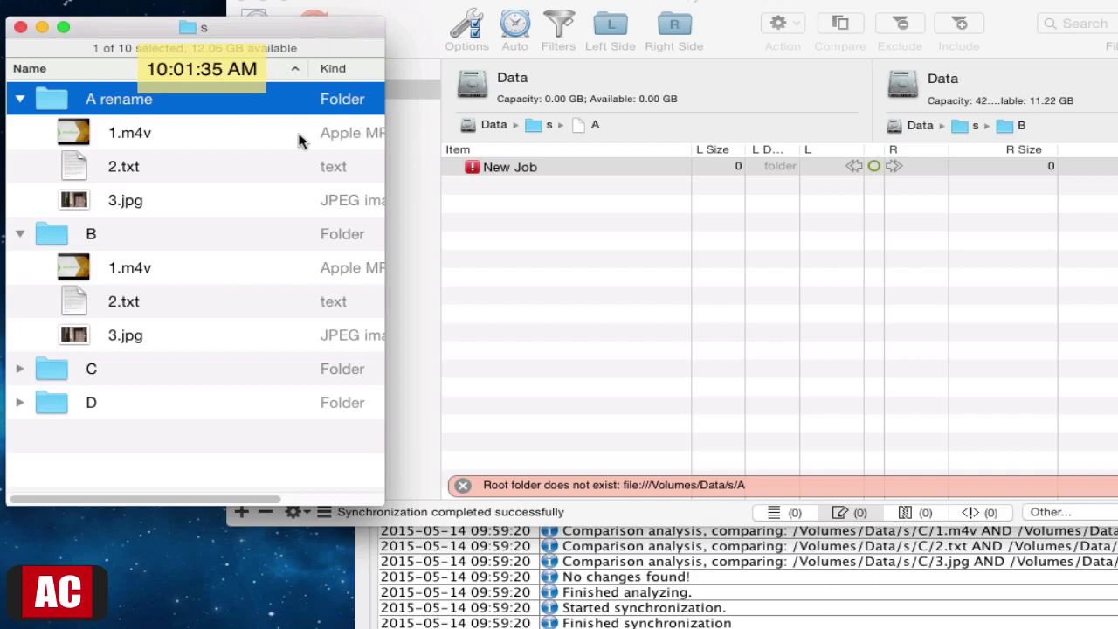
- Rename the 2.txt file inside the "A rename" folder to 2 rename.txt
{"action": "left_click", "coordinate": [177, 166]}
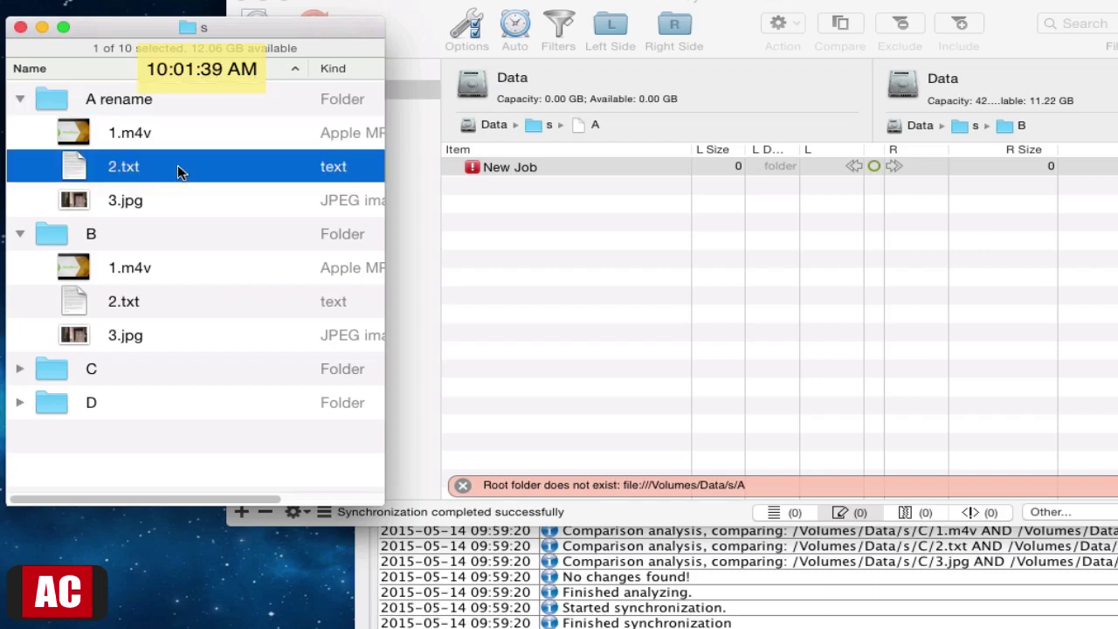
{"action": "key", "text": "Return"}
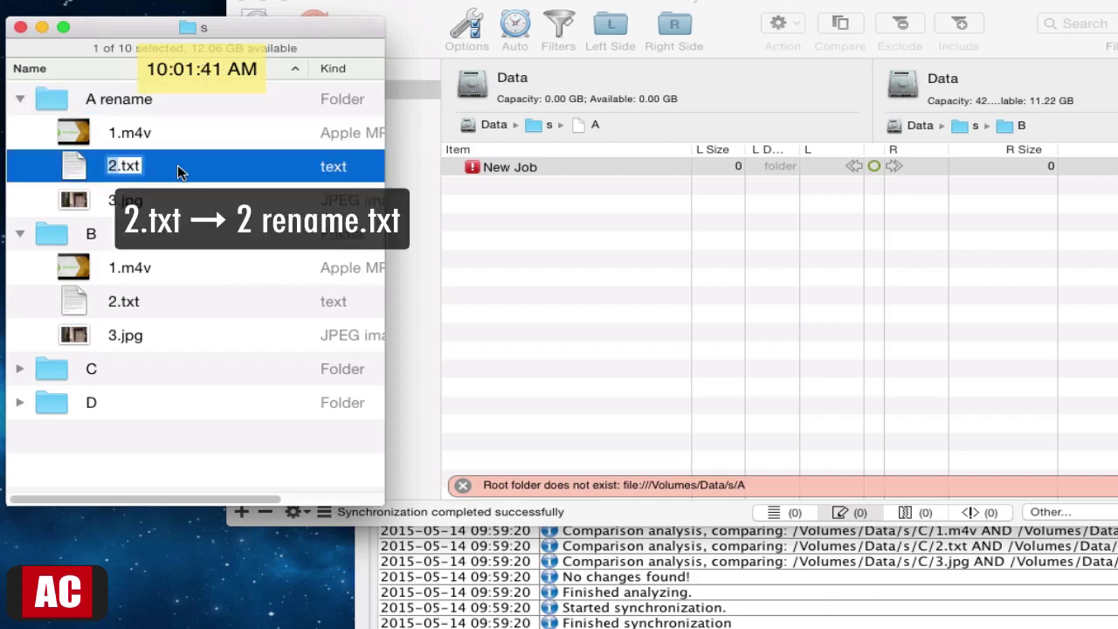
{"action": "type", "text": "2 rename"}
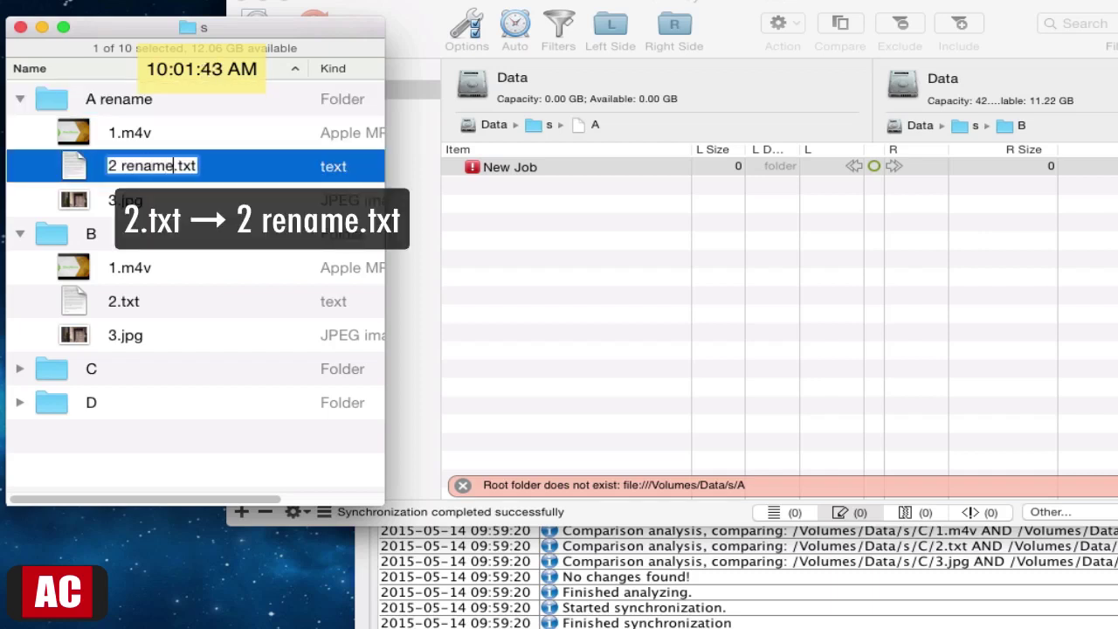
{"action": "key", "text": "Return"}
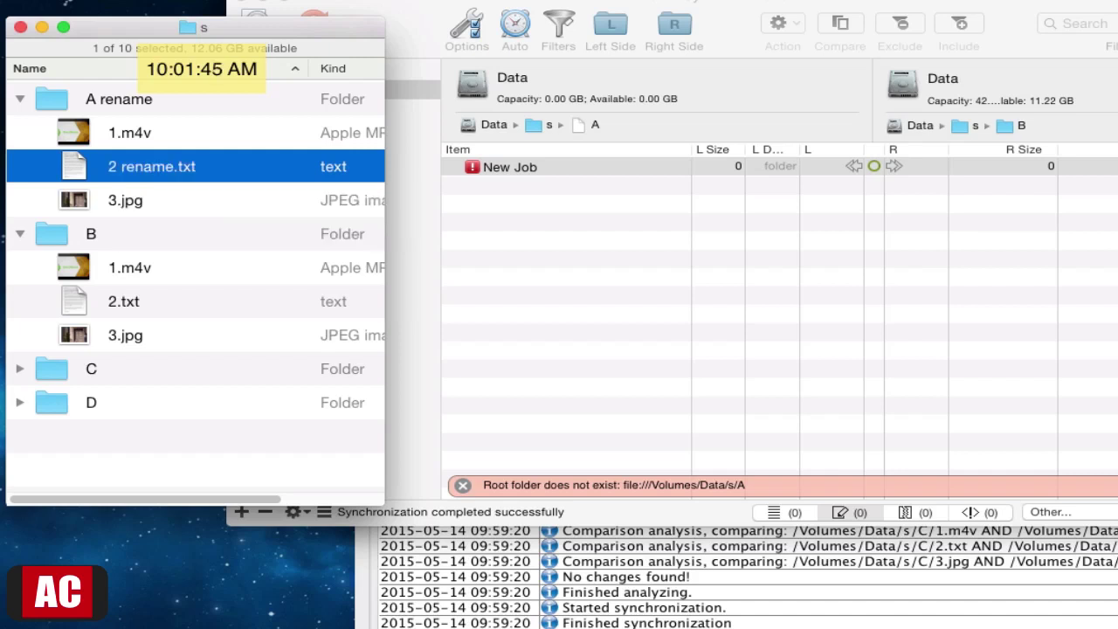
- Rename the "A rename" folder back to A
{"action": "left_click", "coordinate": [111, 100]}
{"action": "key", "text": "Return"}
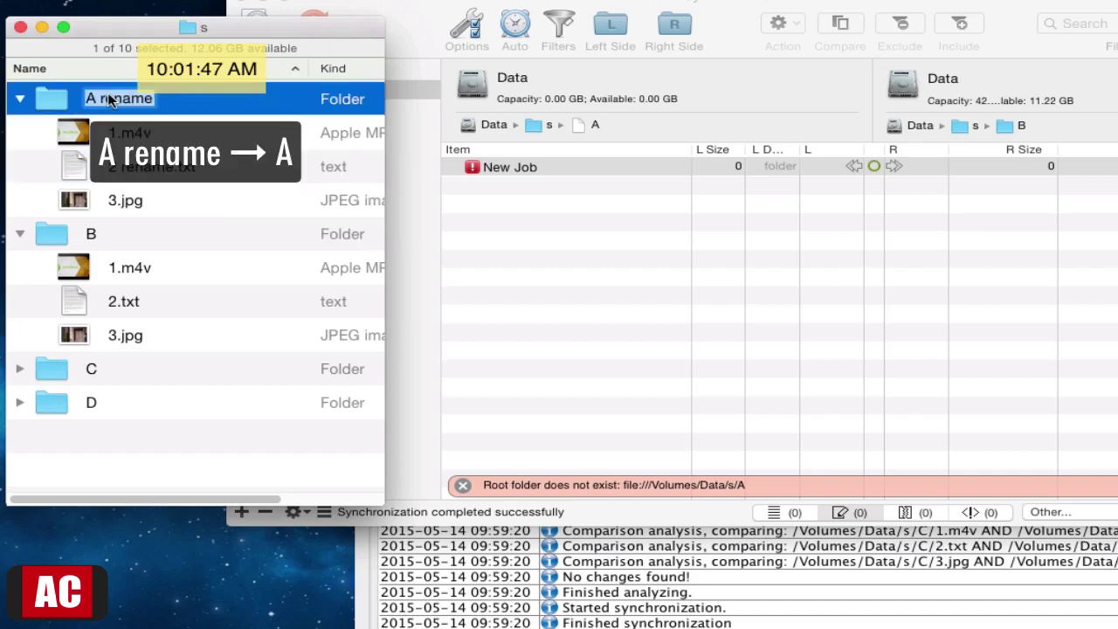
{"action": "key", "text": "Right"}
{"action": "key", "text": "BackSpace"}
{"action": "key", "text": "BackSpace"}
{"action": "key", "text": "BackSpace"}
{"action": "key", "text": "BackSpace"}
{"action": "key", "text": "BackSpace"}
{"action": "key", "text": "BackSpace"}
{"action": "key", "text": "BackSpace"}
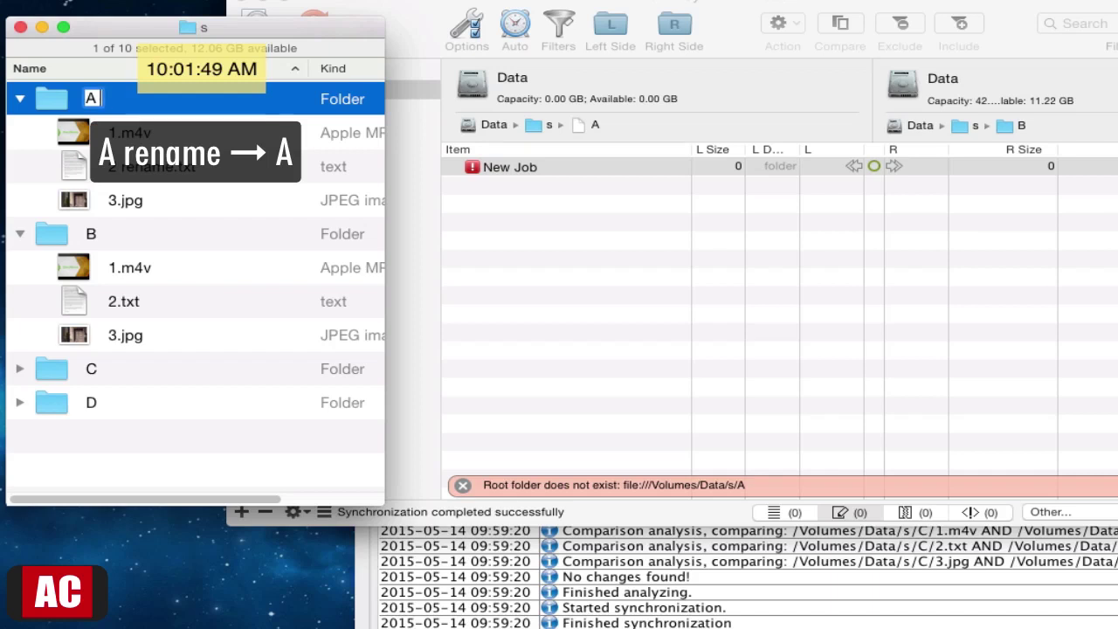
{"action": "key", "text": "Return"}
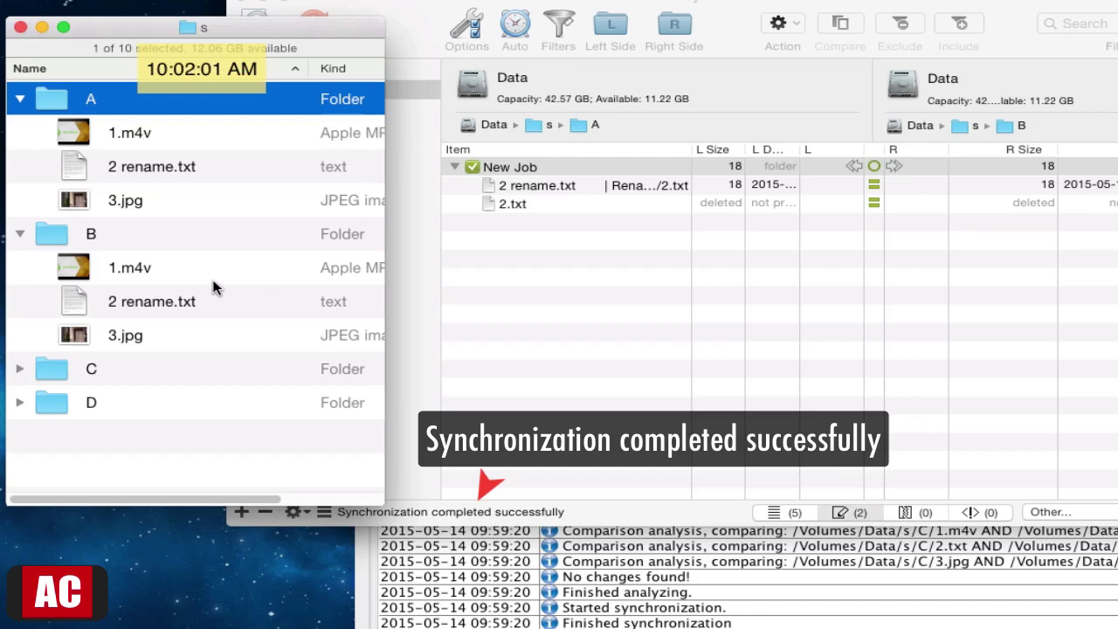
- Collapse folders A and B and show the contents of folders C and D instead
{"action": "left_click", "coordinate": [19, 100]}
{"action": "left_click", "coordinate": [19, 133]}
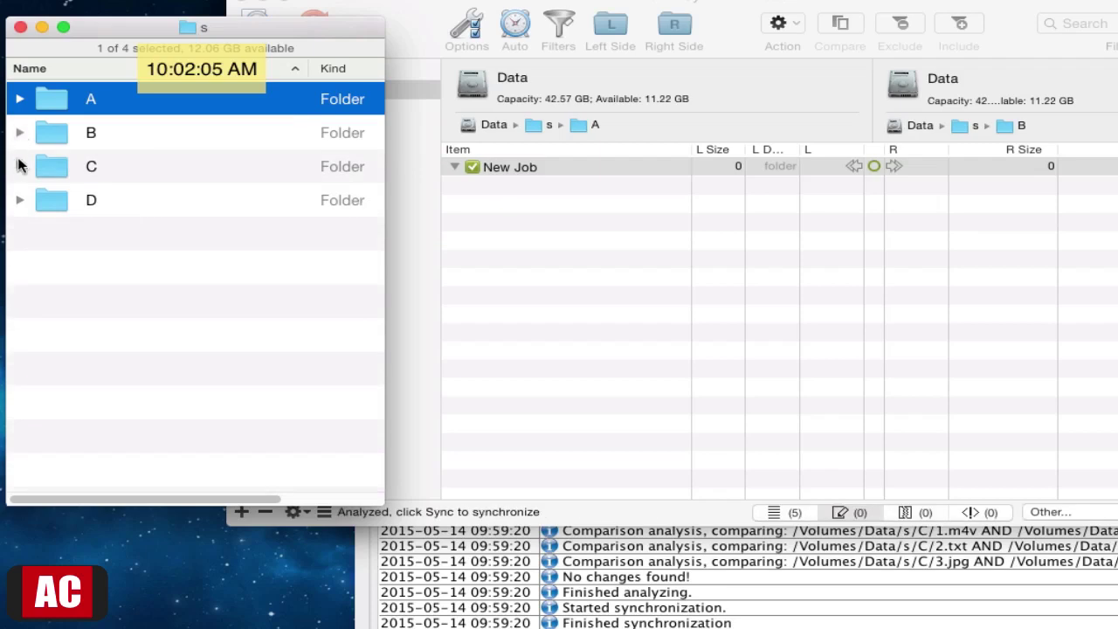
{"action": "left_click", "coordinate": [19, 166]}
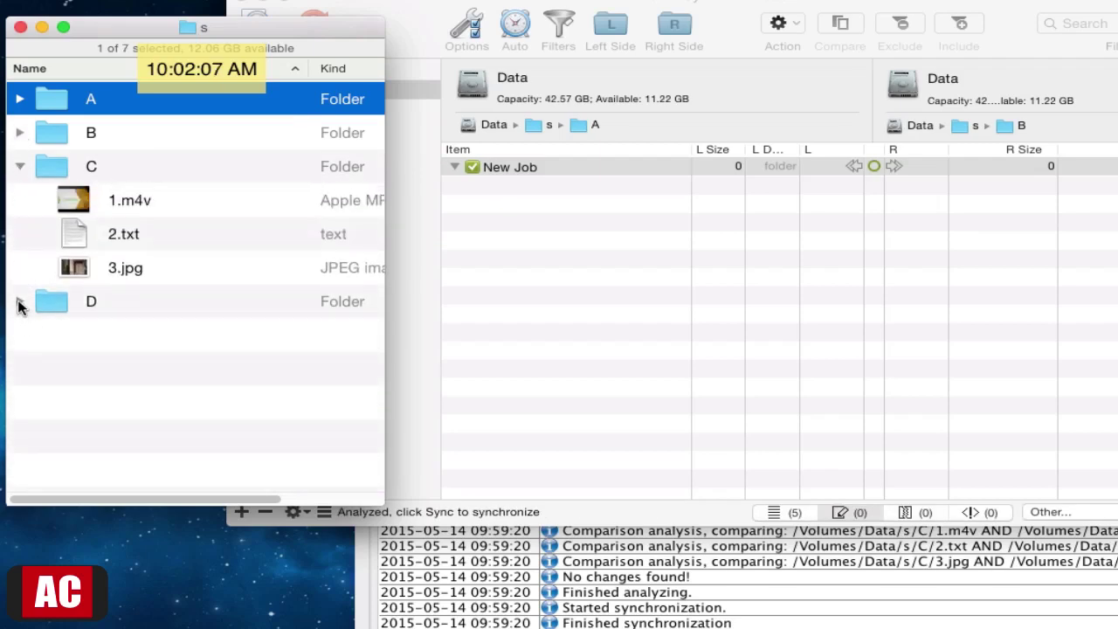
{"action": "left_click", "coordinate": [19, 303]}
- Switch to DirSync Pro and review Job 1's directories, sync mode and realtime synchronization settings, then close its settings
{"action": "key", "text": "super+Tab"}
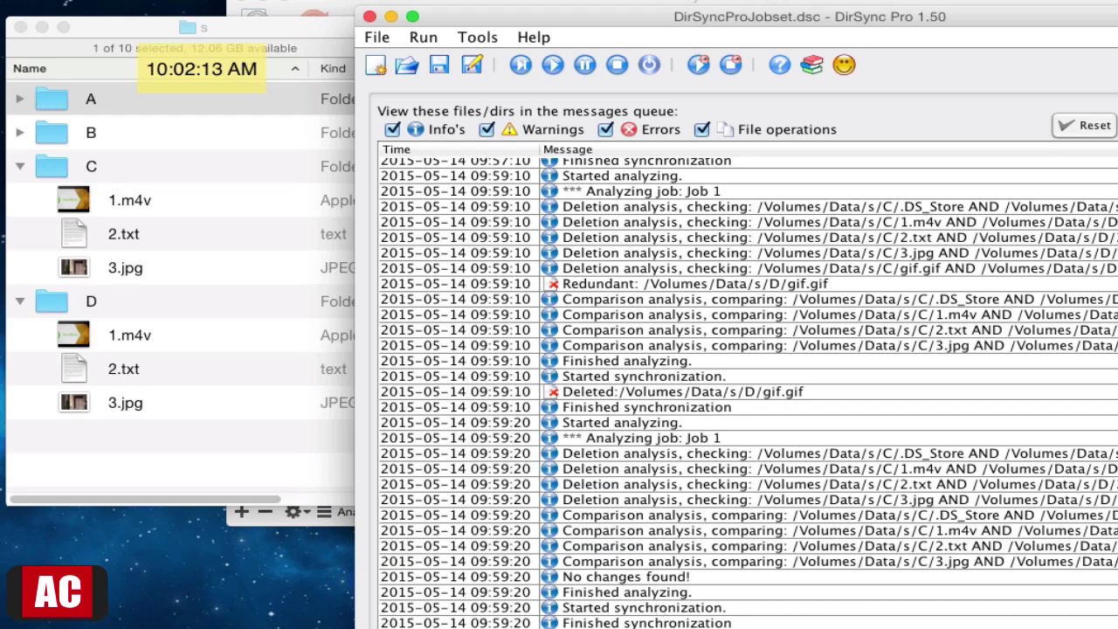
{"action": "left_click", "coordinate": [470, 120]}
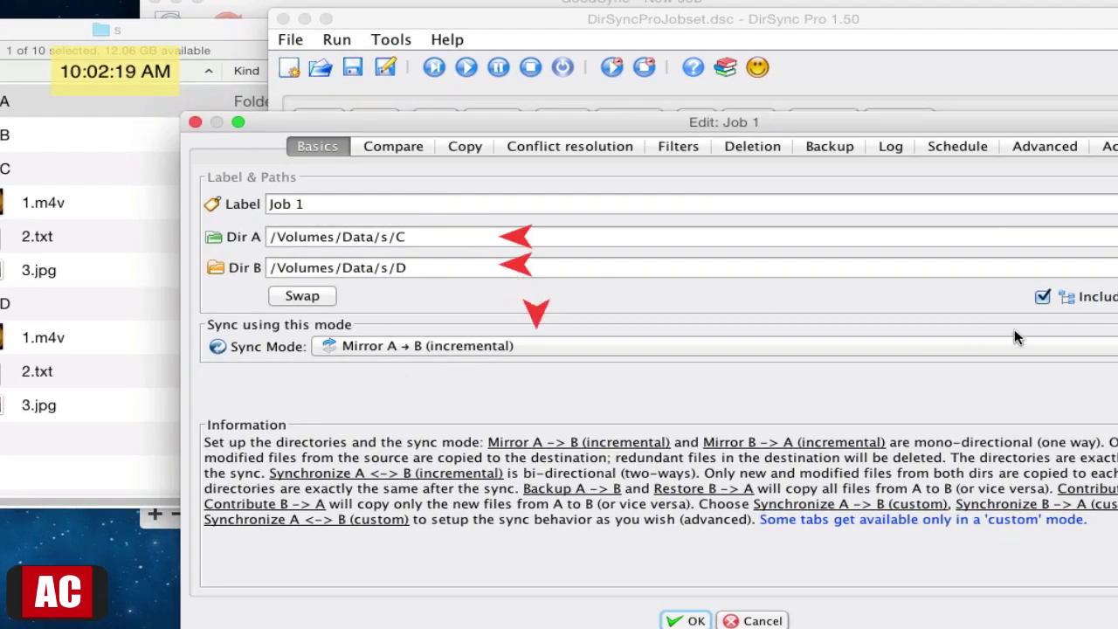
{"action": "left_click", "coordinate": [1026, 147]}
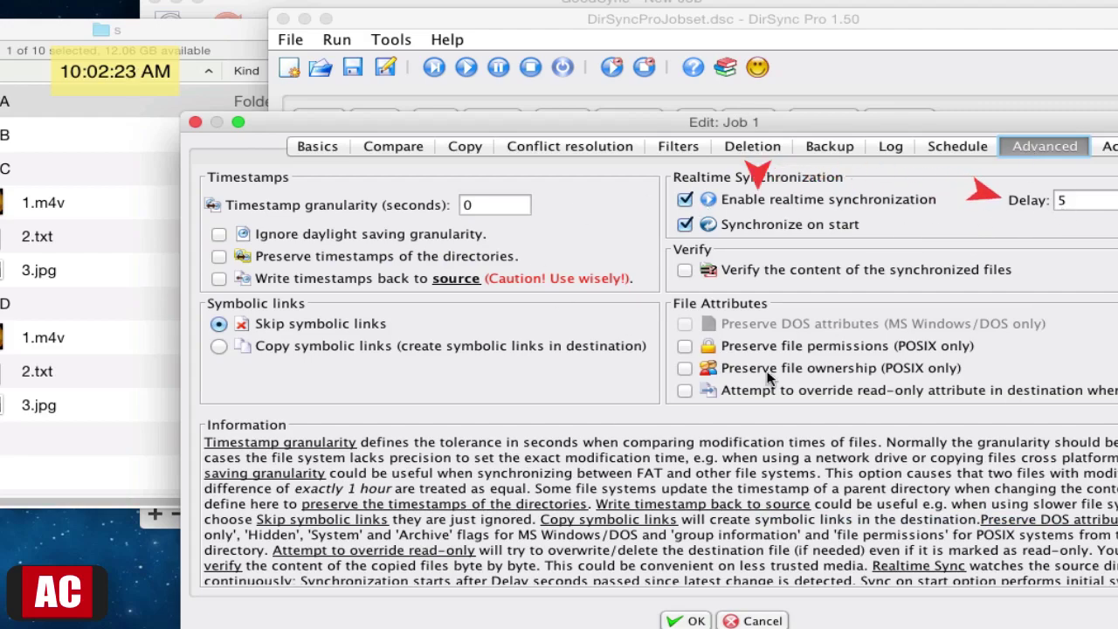
{"action": "left_click", "coordinate": [687, 621]}
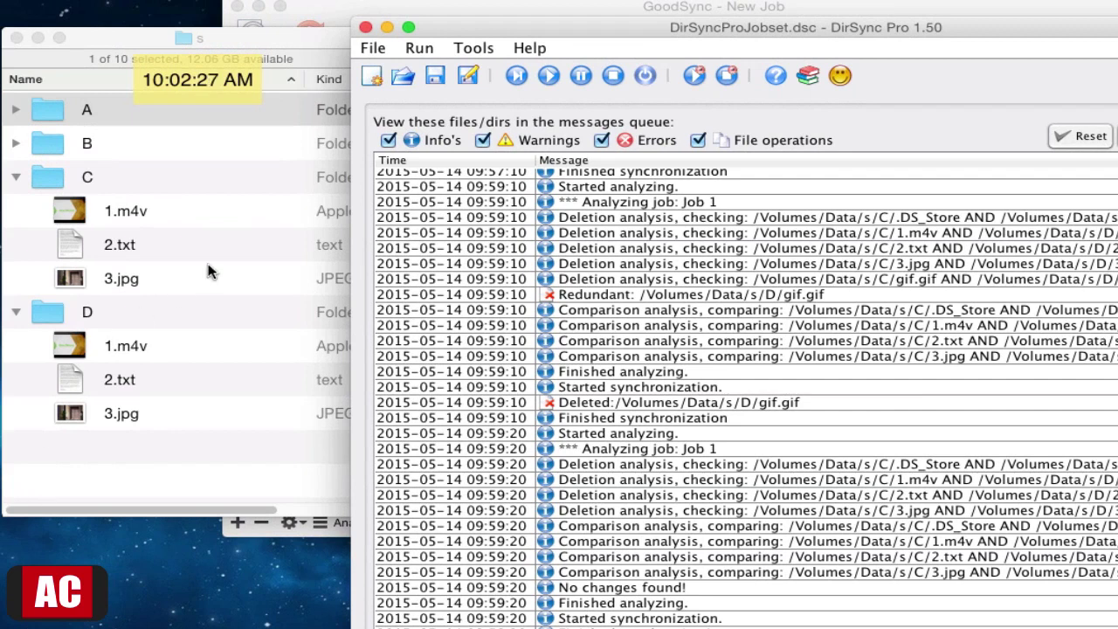
- Rename the 3.jpg file in folder D to 3 rename.jpg
{"action": "left_click", "coordinate": [185, 417]}
{"action": "key", "text": "Return"}
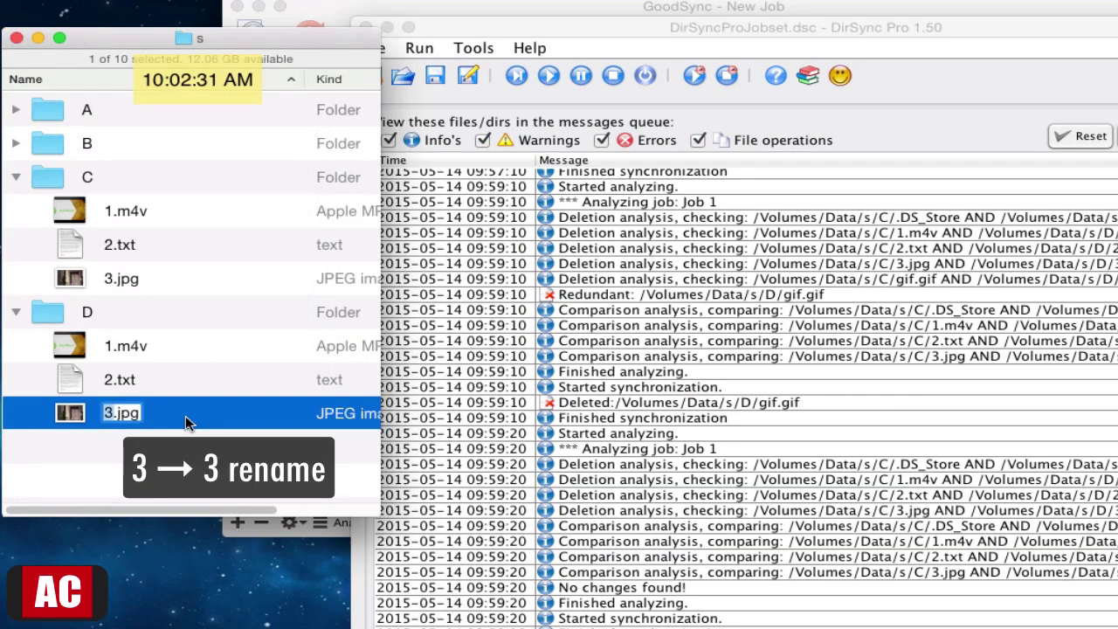
{"action": "type", "text": "3 re"}
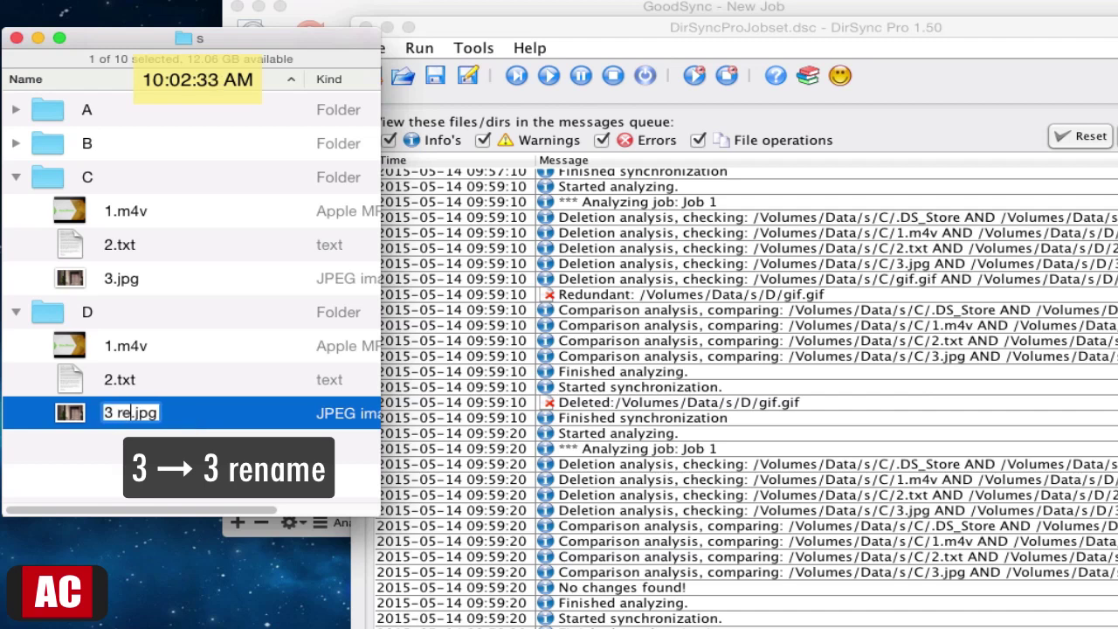
{"action": "type", "text": "name"}
{"action": "key", "text": "Return"}
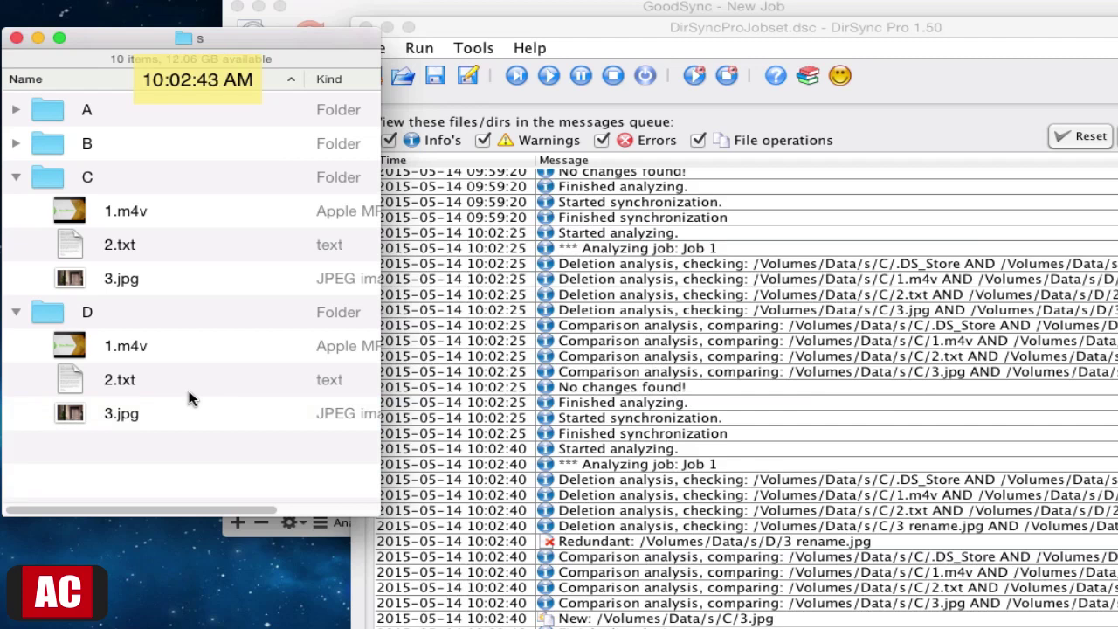
- Rename folder C to "C rename" and dismiss the analysis error dialog
{"action": "left_click", "coordinate": [132, 185]}
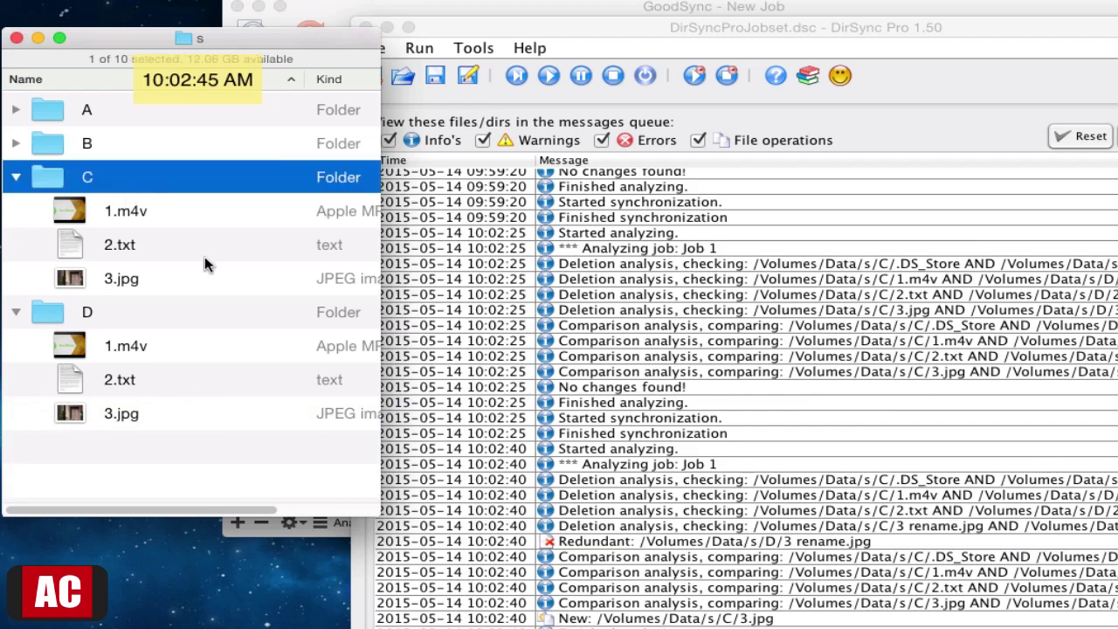
{"action": "key", "text": "Return"}
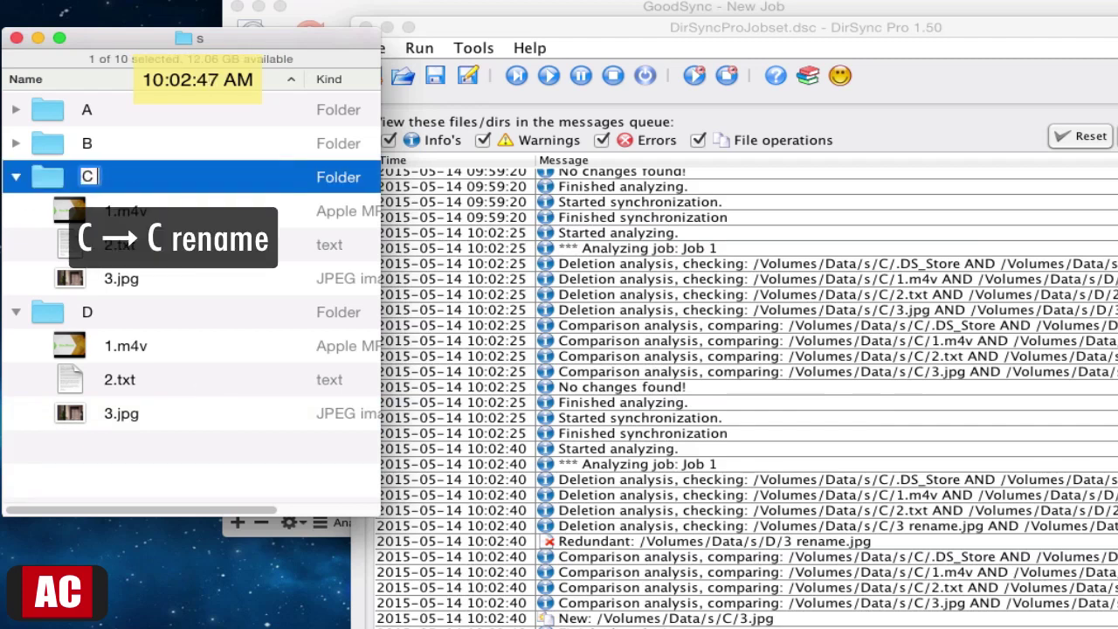
{"action": "type", "text": "rename"}
{"action": "key", "text": "Return"}
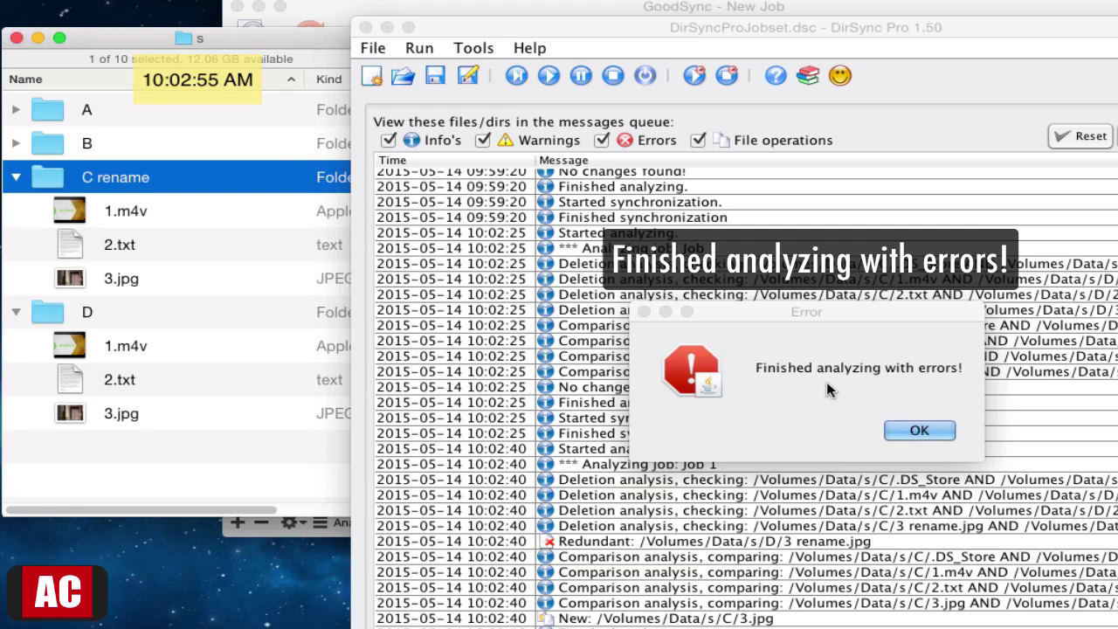
{"action": "left_click", "coordinate": [863, 314]}
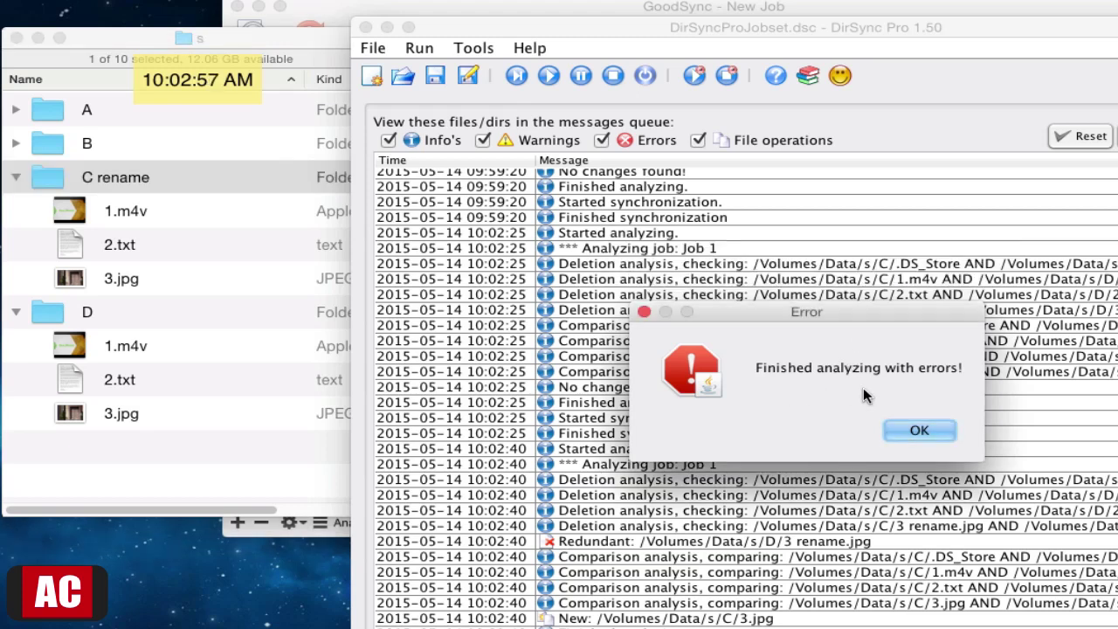
{"action": "left_click", "coordinate": [917, 434]}
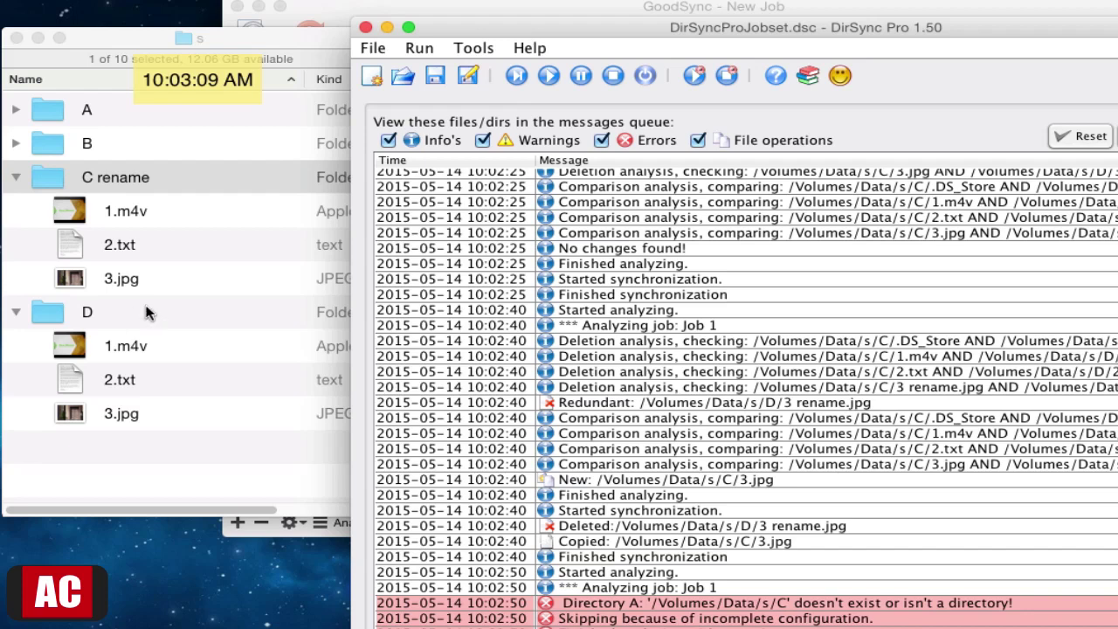
- Rename the 2.txt file inside the "C rename" folder to 2 rename.txt
{"action": "left_click", "coordinate": [236, 254]}
{"action": "left_click", "coordinate": [229, 250]}
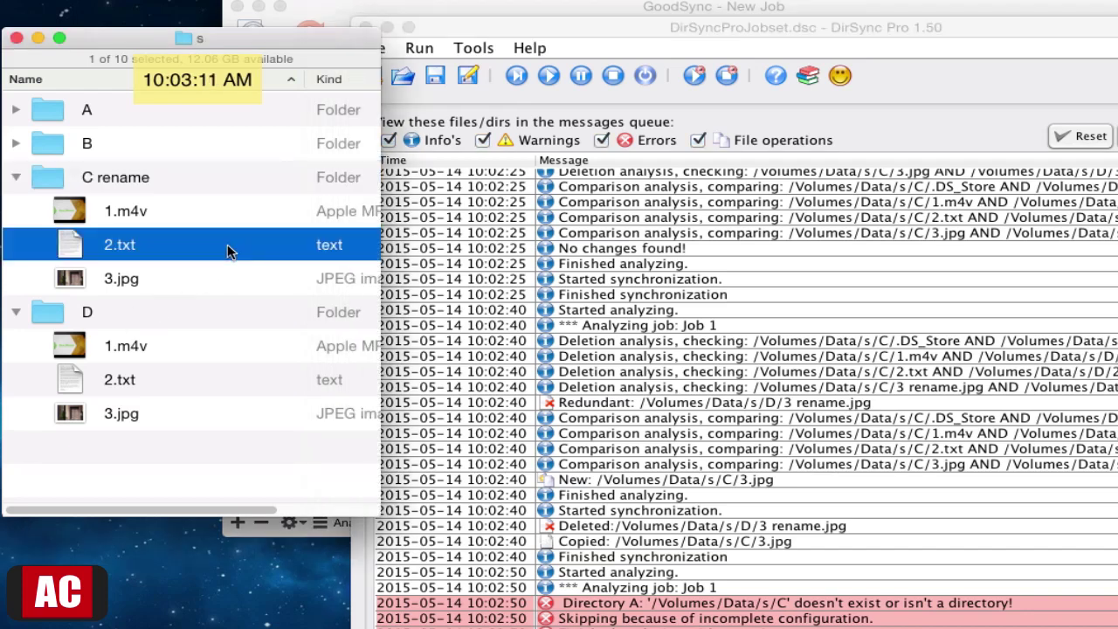
{"action": "key", "text": "Return"}
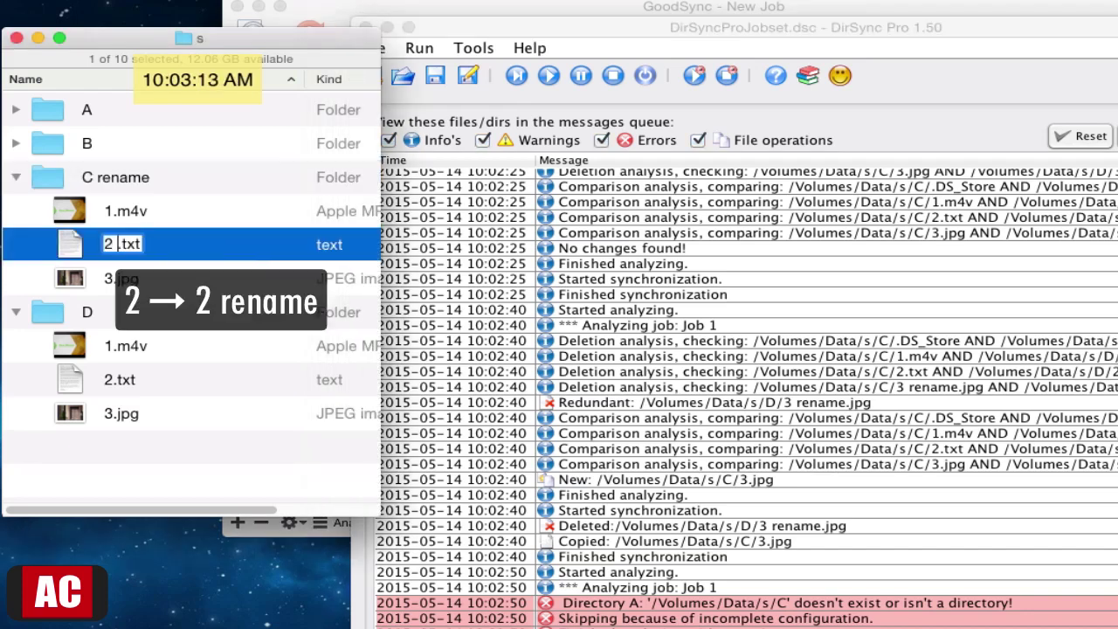
{"action": "type", "text": "rename"}
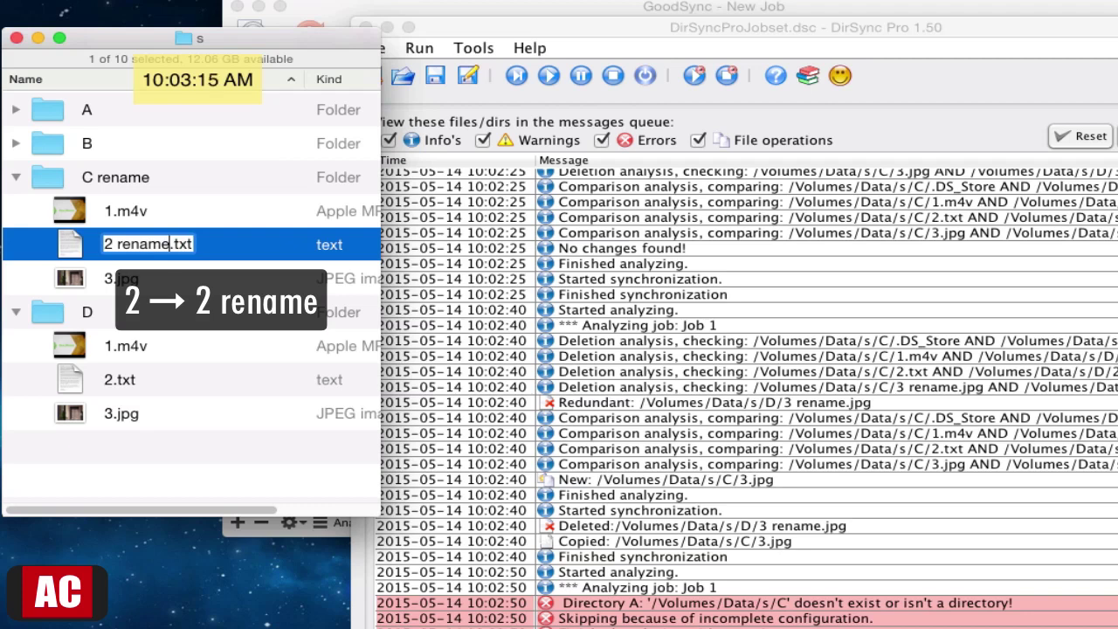
{"action": "key", "text": "Return"}
- Rename the "C rename" folder back to C
{"action": "left_click", "coordinate": [229, 177]}
{"action": "key", "text": "Return"}
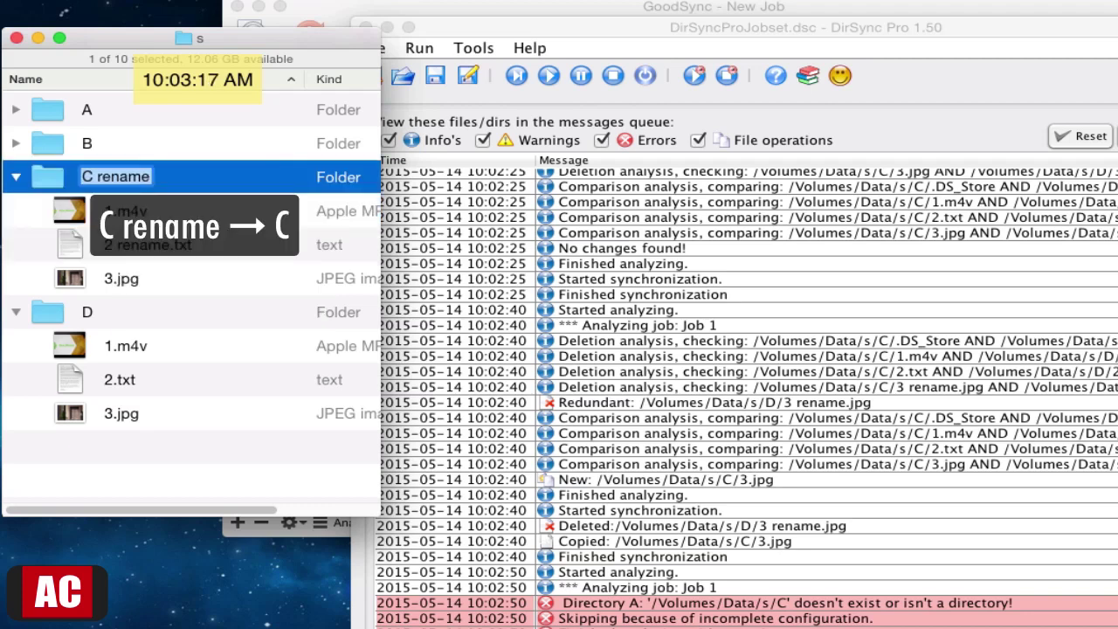
{"action": "key", "text": "Right"}
{"action": "key", "text": "BackSpace"}
{"action": "key", "text": "BackSpace"}
{"action": "key", "text": "BackSpace"}
{"action": "key", "text": "BackSpace"}
{"action": "key", "text": "BackSpace"}
{"action": "key", "text": "BackSpace"}
{"action": "key", "text": "BackSpace"}
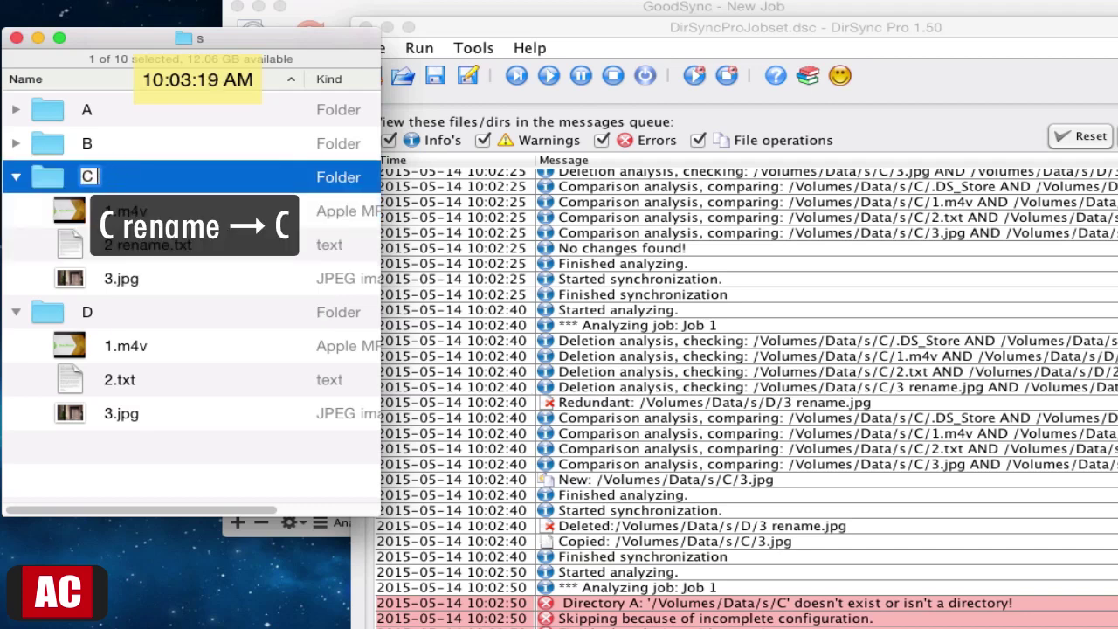
{"action": "key", "text": "Return"}
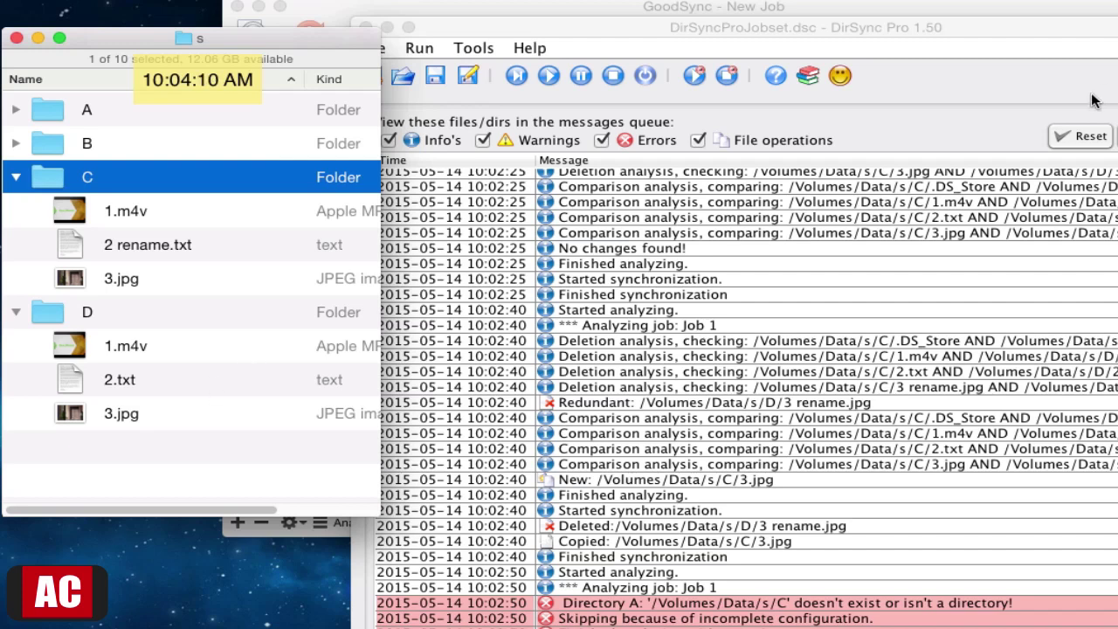
- Run a manual synchronization of the job in DirSync Pro
{"action": "left_click", "coordinate": [986, 30]}
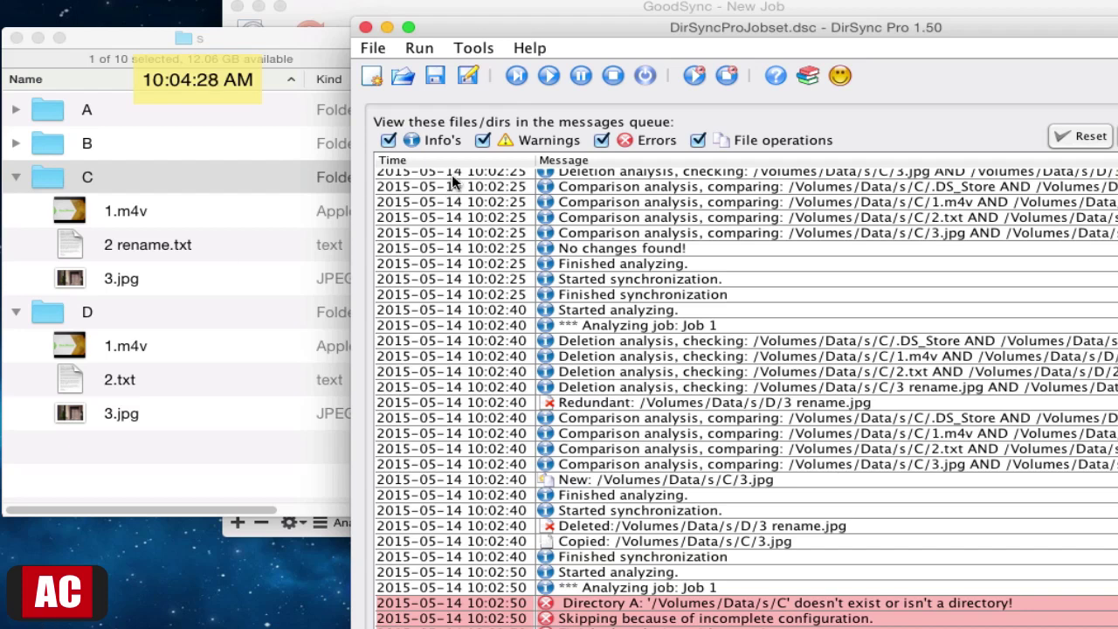
{"action": "left_click", "coordinate": [420, 49]}
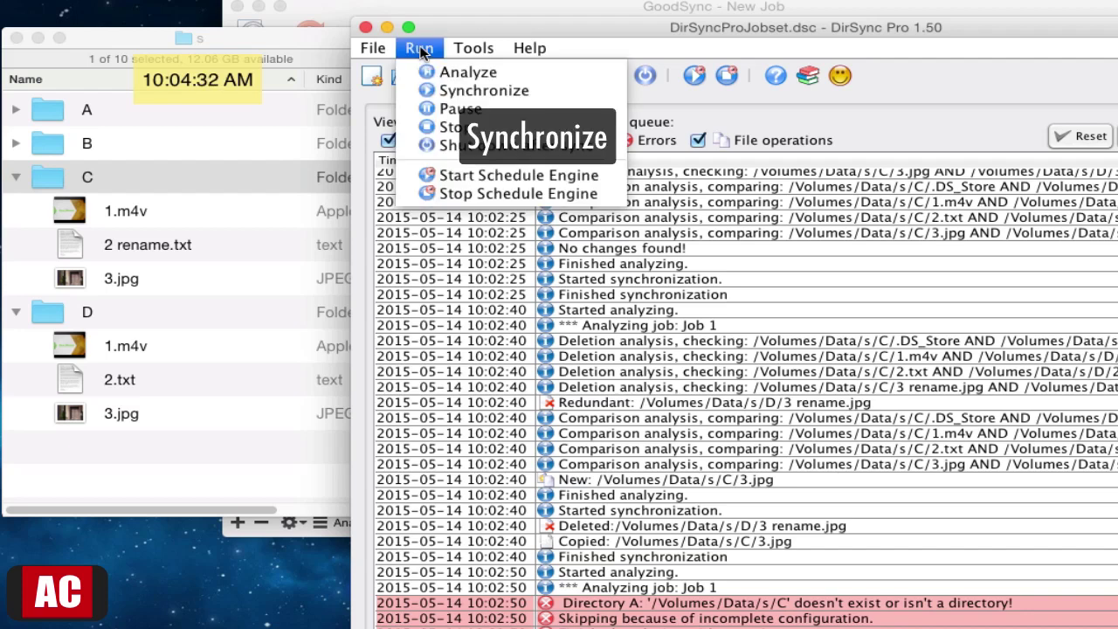
{"action": "left_click", "coordinate": [425, 93]}
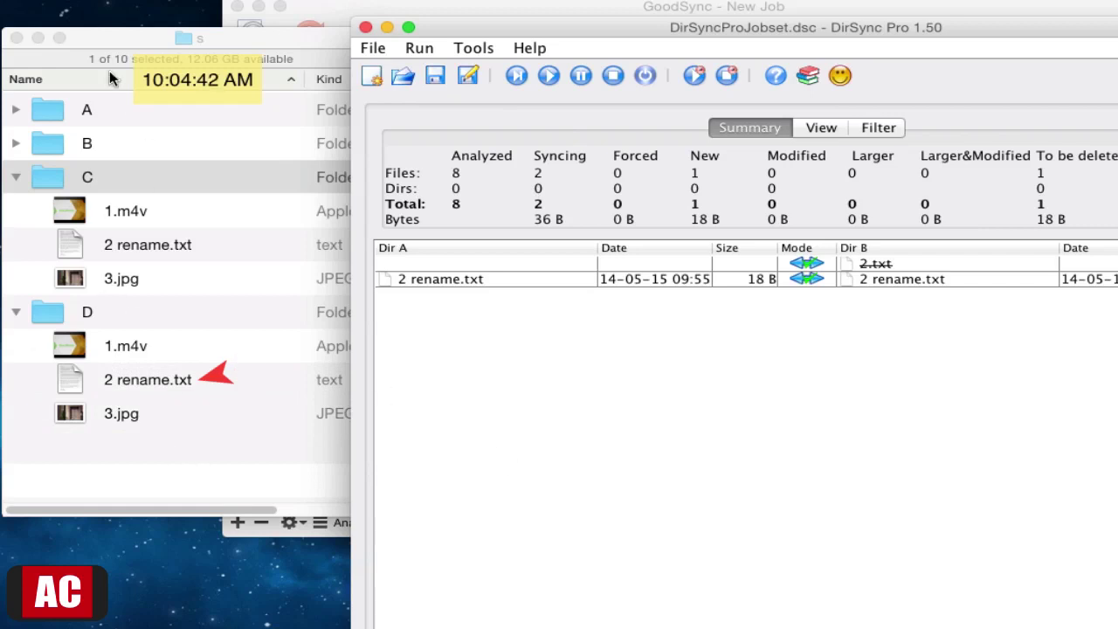
- Move the 2 rename.txt file in folder D to the Trash
{"action": "left_click", "coordinate": [202, 418]}
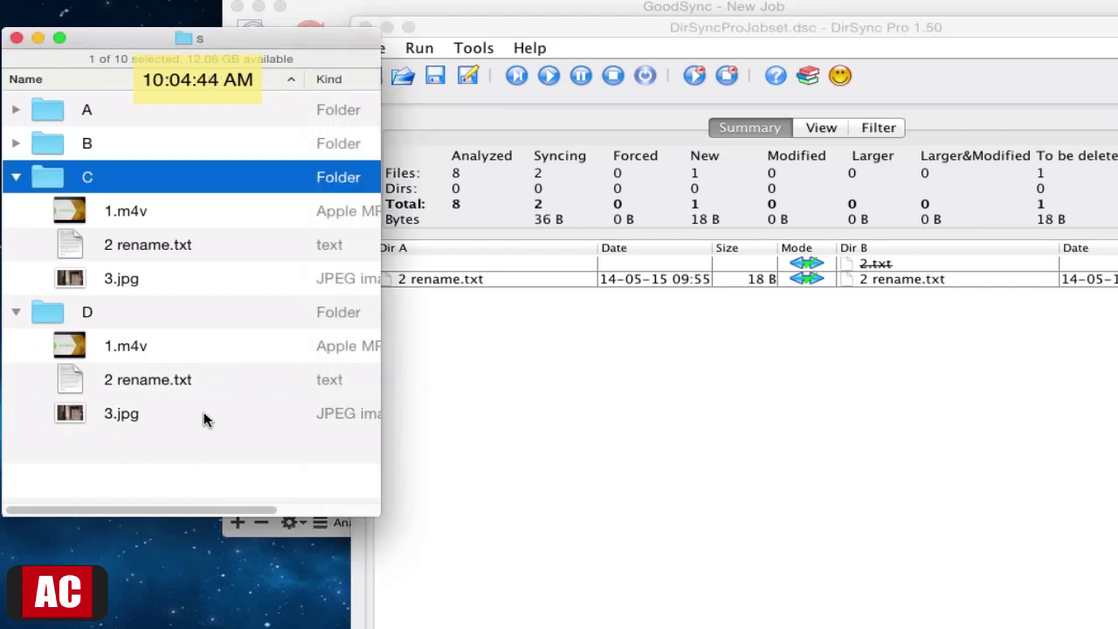
{"action": "left_click", "coordinate": [198, 382]}
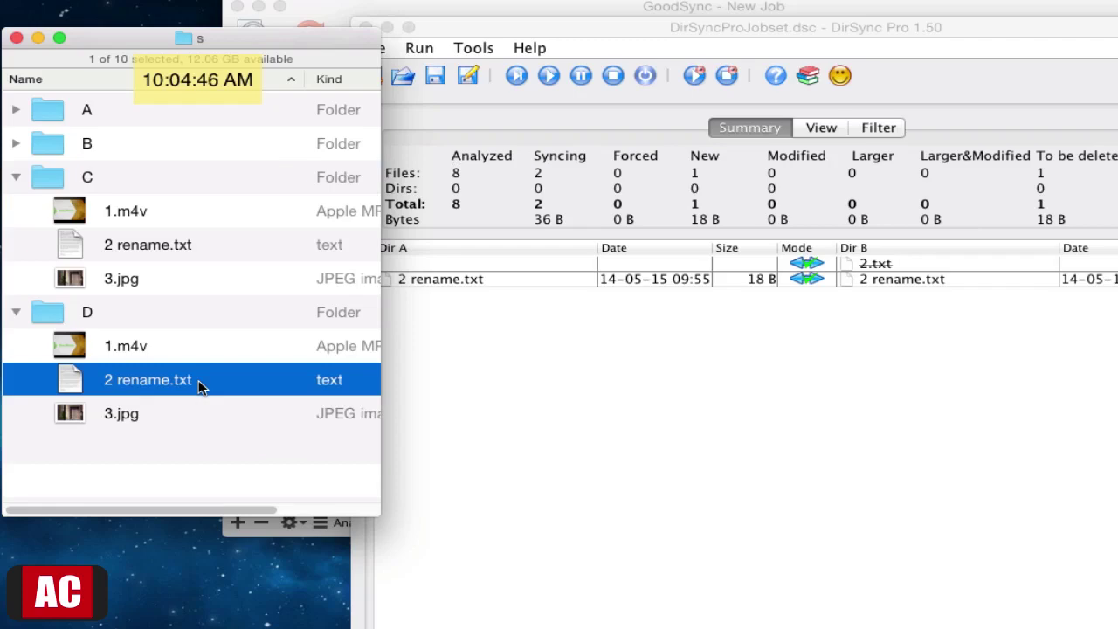
{"action": "right_click", "coordinate": [201, 384]}
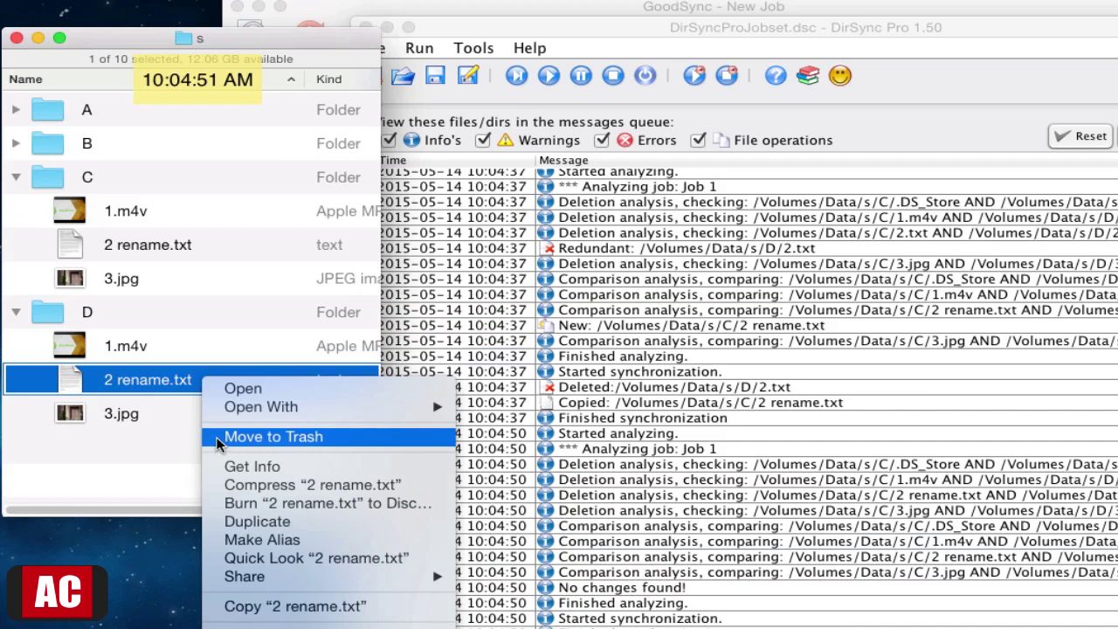
{"action": "left_click", "coordinate": [218, 444]}
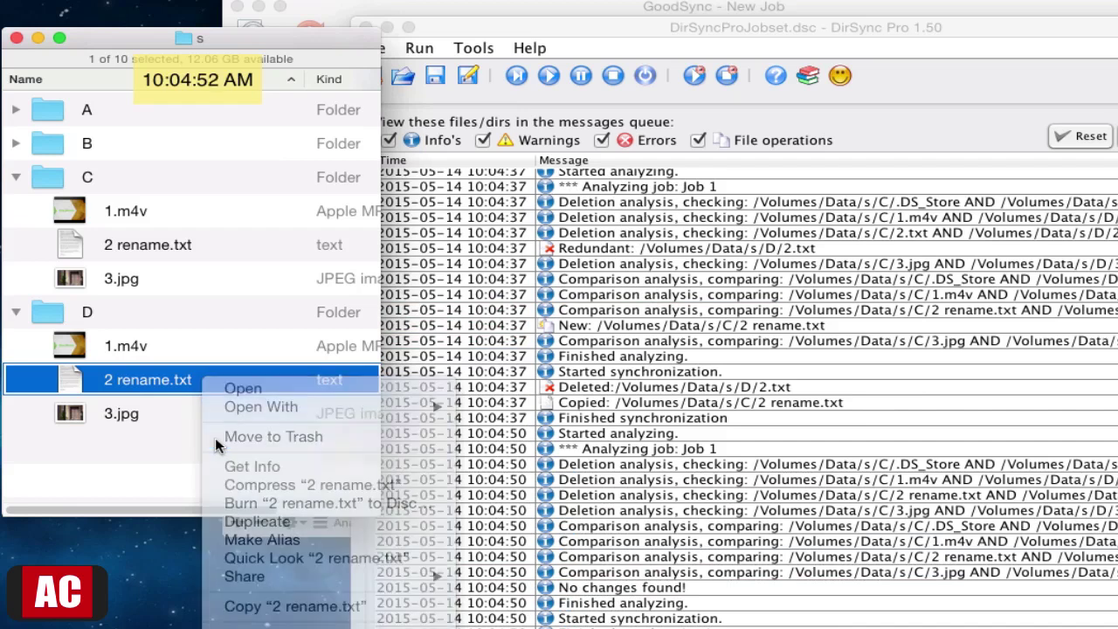